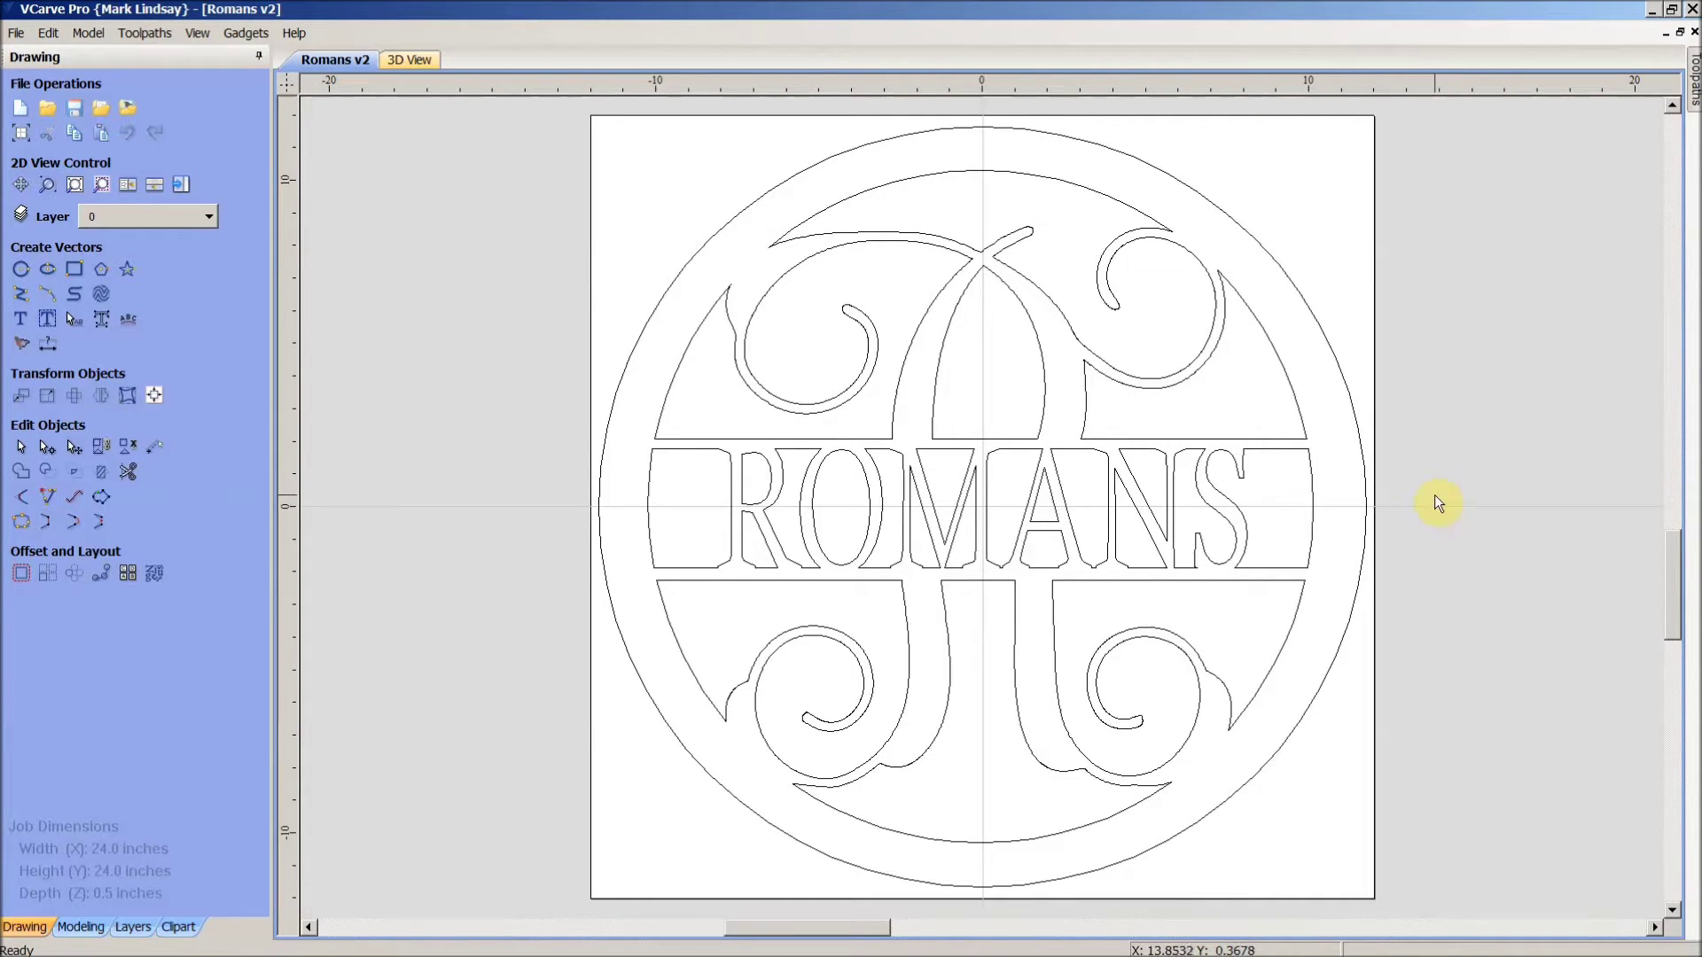
Show the nodes of the lower-right scroll cutout vector and examine how they are distributed around the spiral.
click(1197, 583)
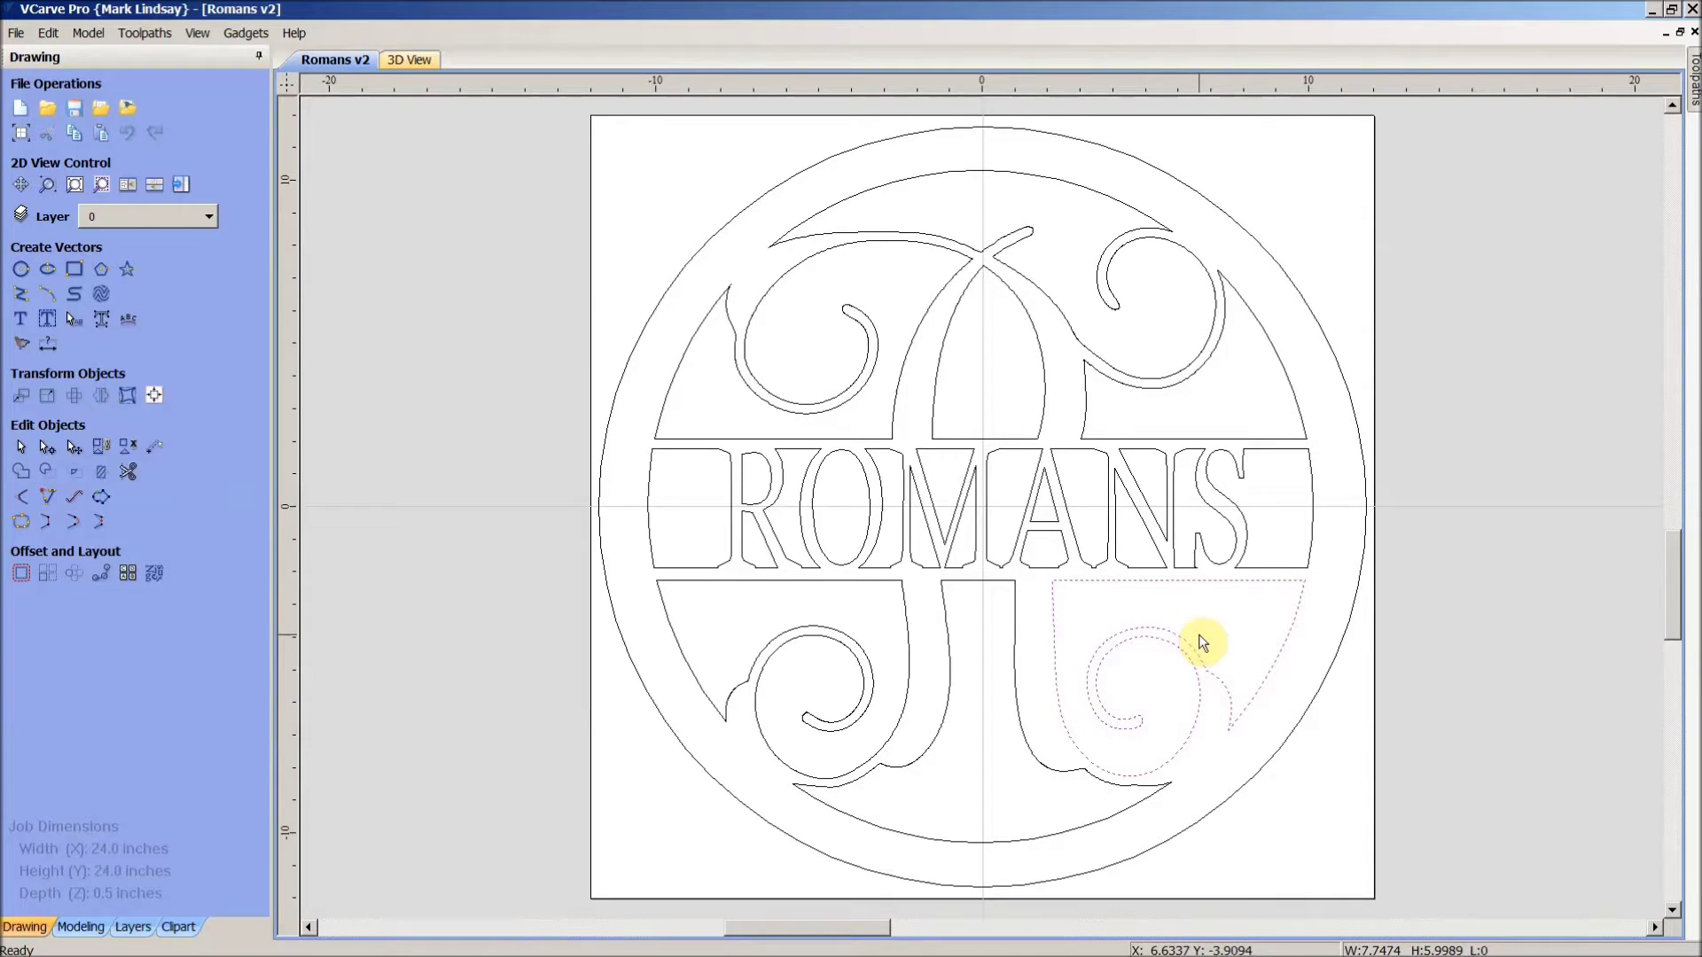
key(n)
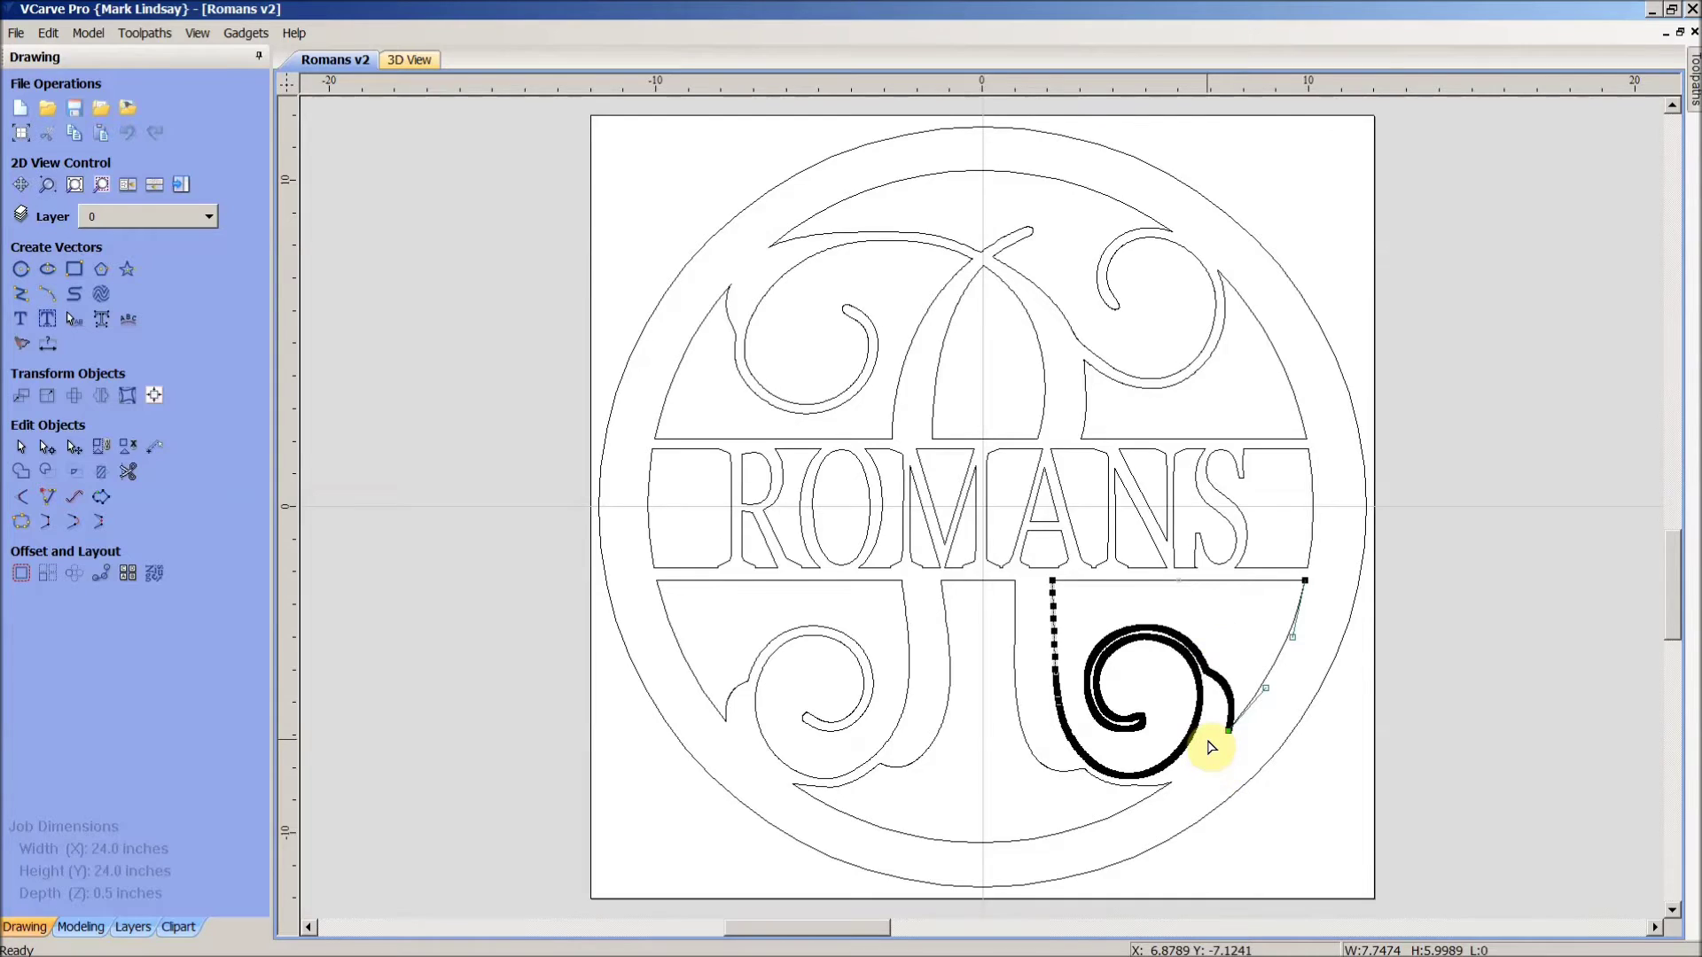
scroll(1210, 747, up, 1)
scroll(1212, 744, up, 2)
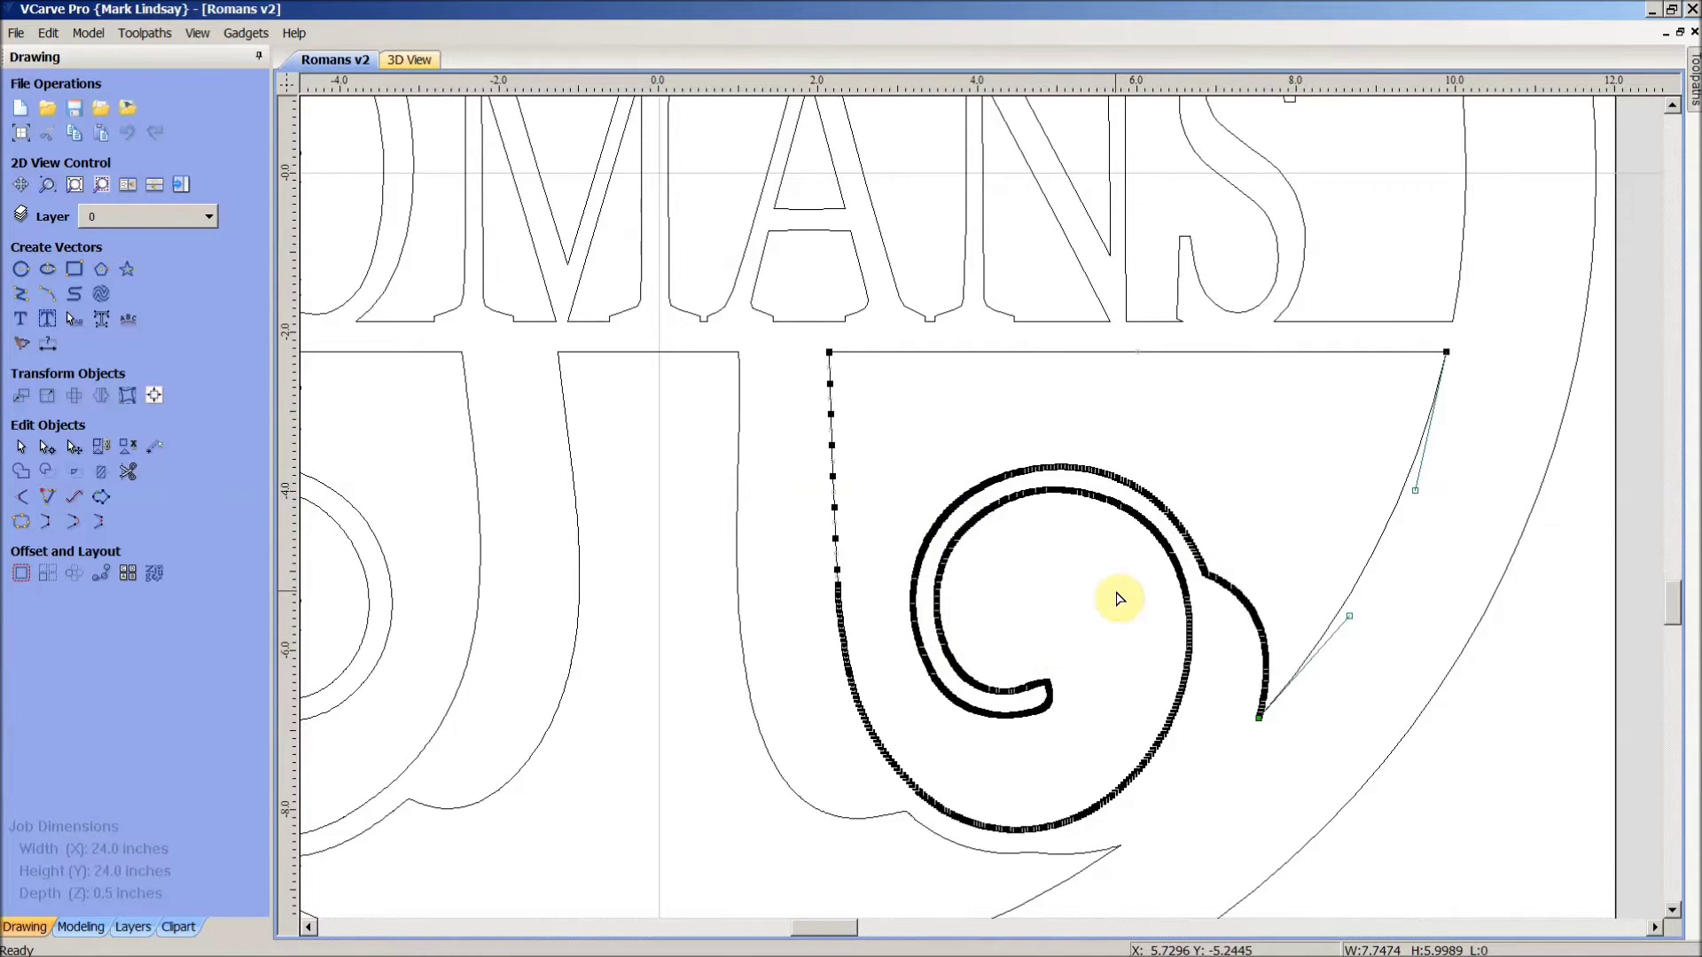
scroll(1118, 599, down, 3)
scroll(1119, 599, up, 2)
scroll(1119, 599, down, 1)
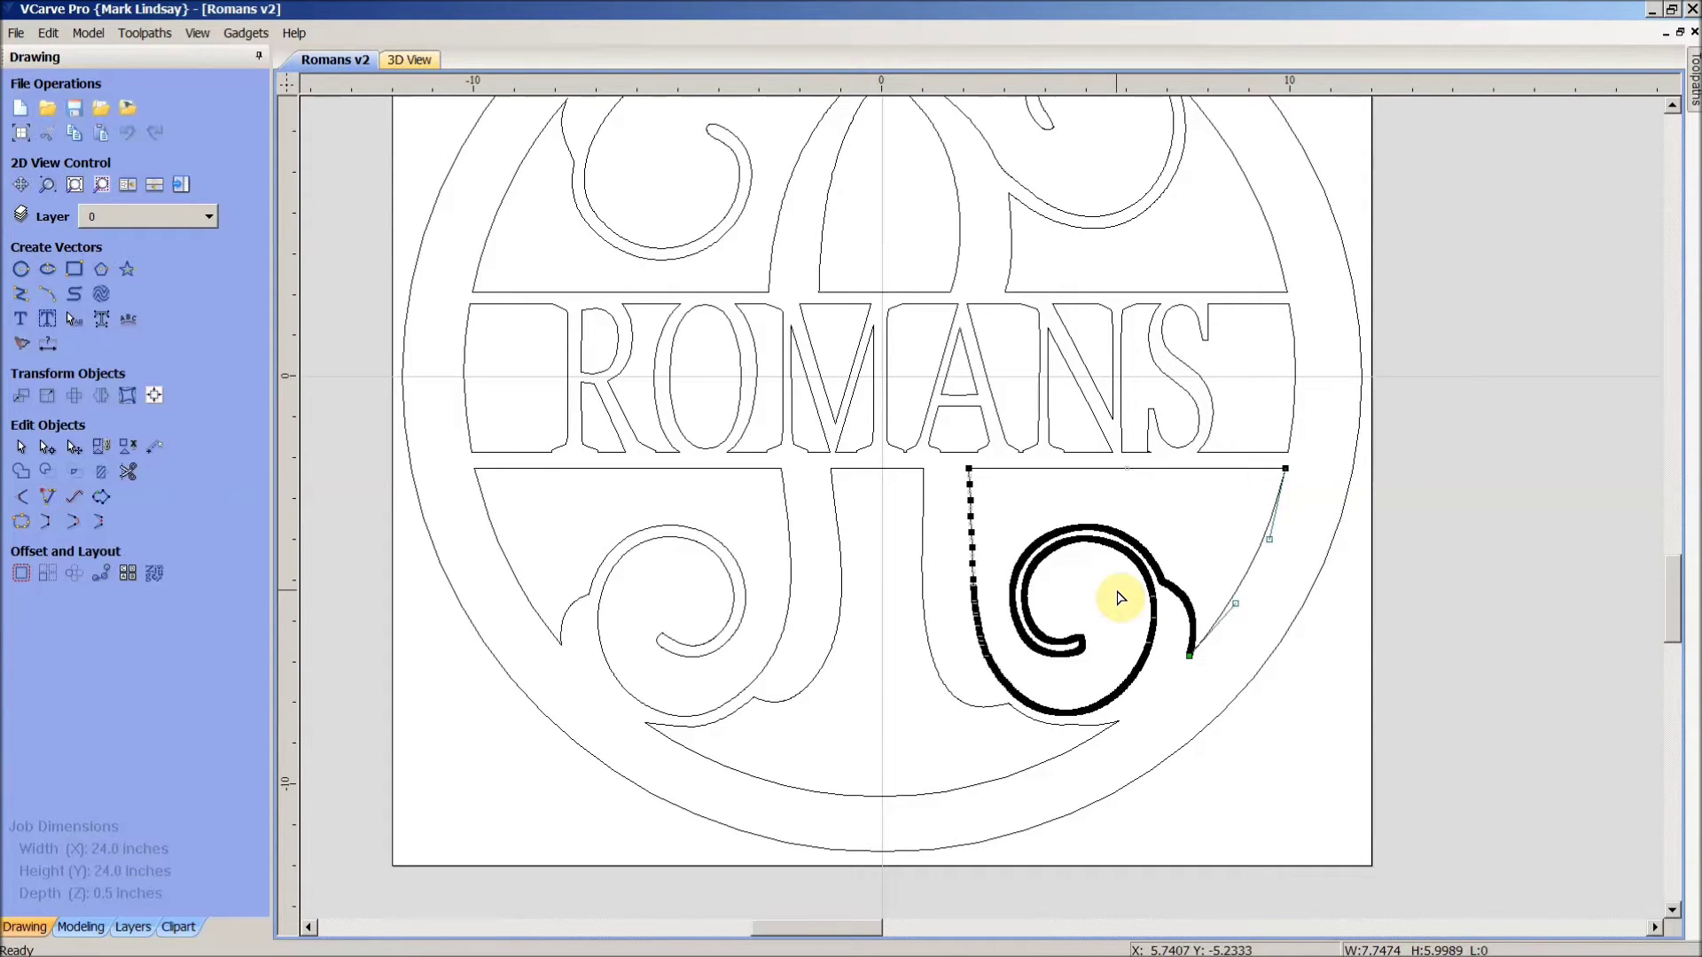
scroll(1118, 599, down, 1)
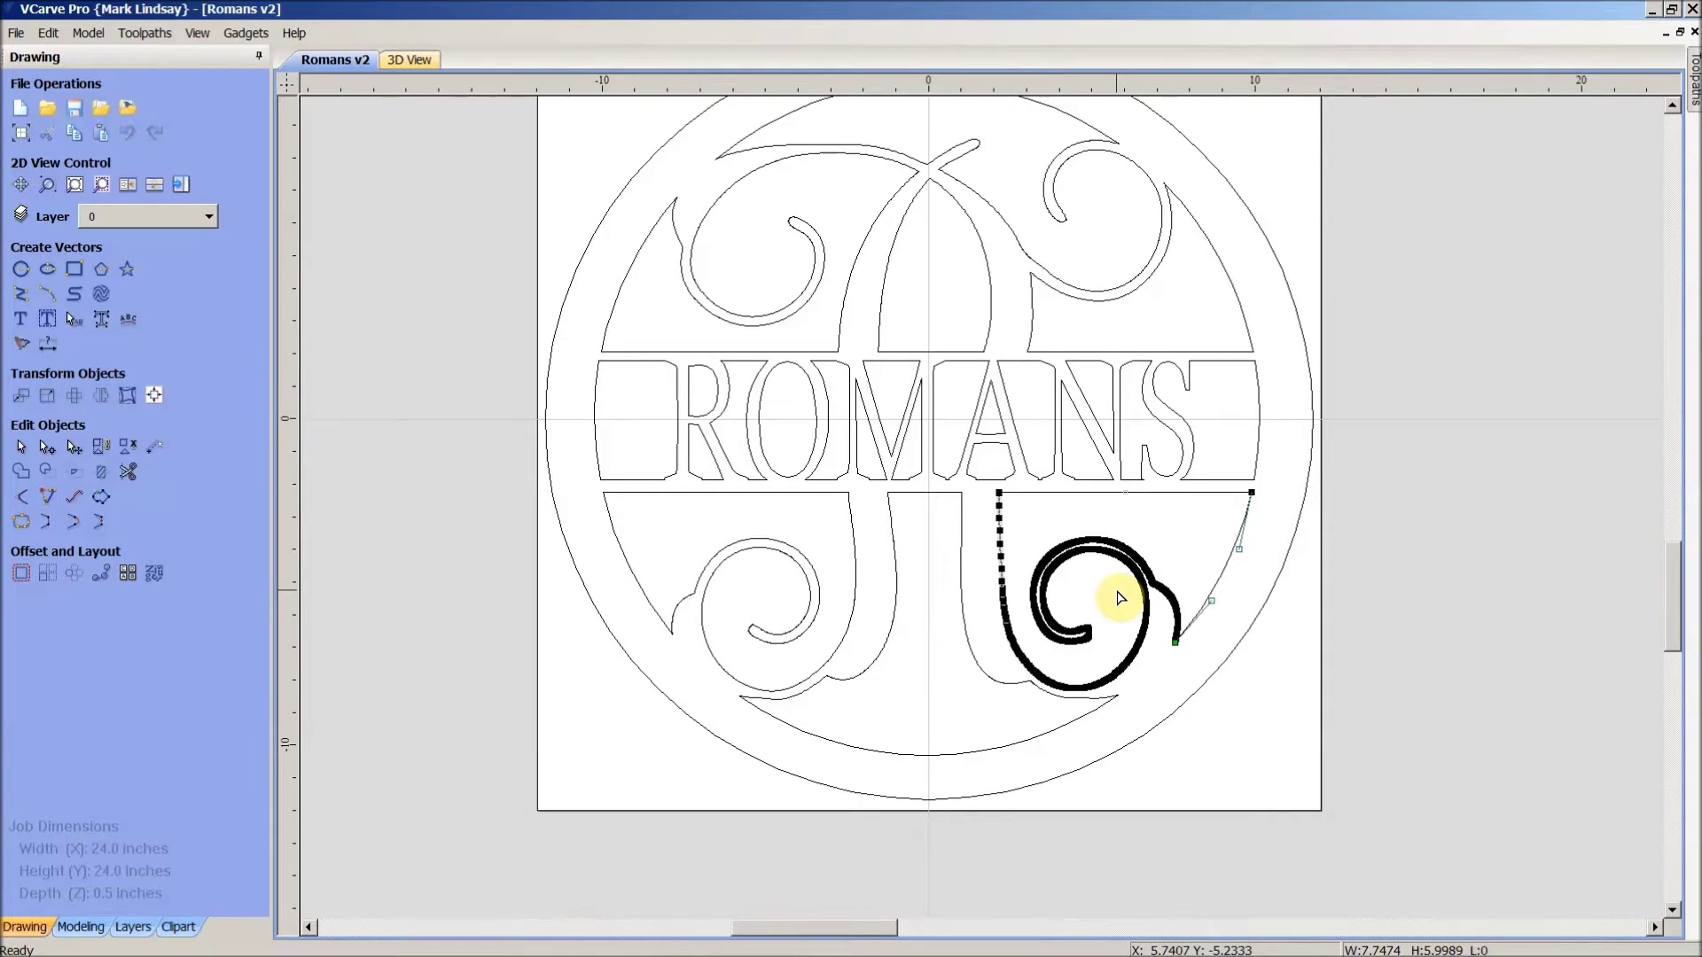
scroll(1118, 599, down, 1)
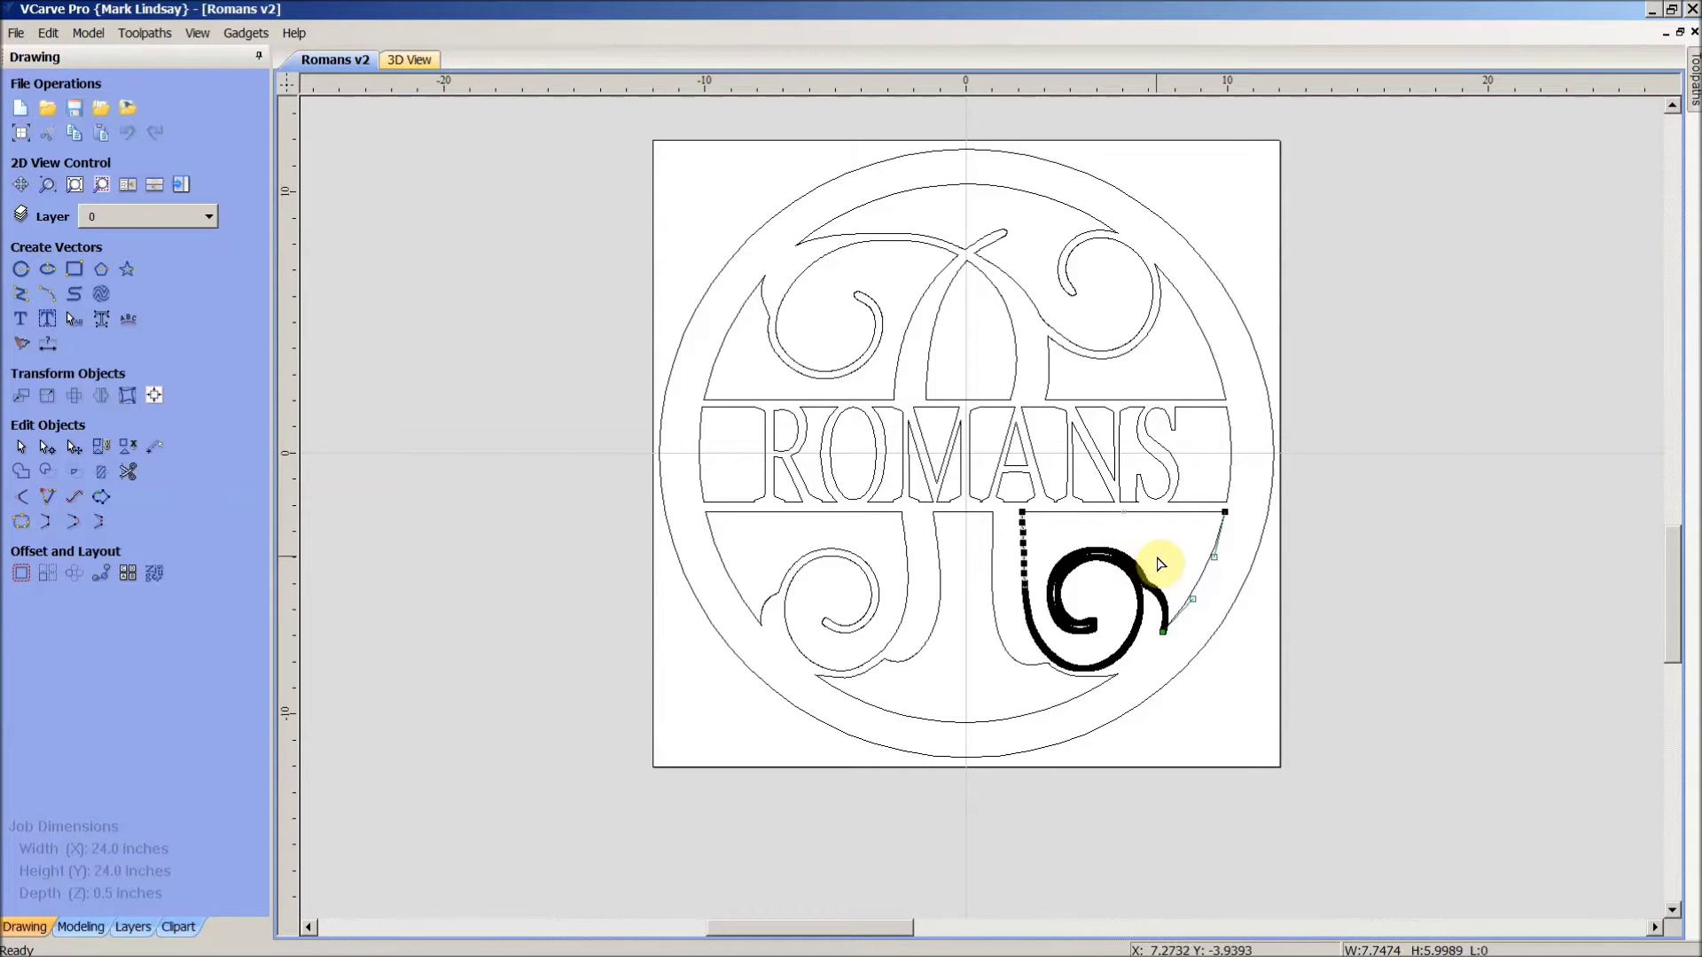
Inspect the node spacing up close along the scroll cutout's outer curve and near its pointed tip.
scroll(1160, 564, up, 3)
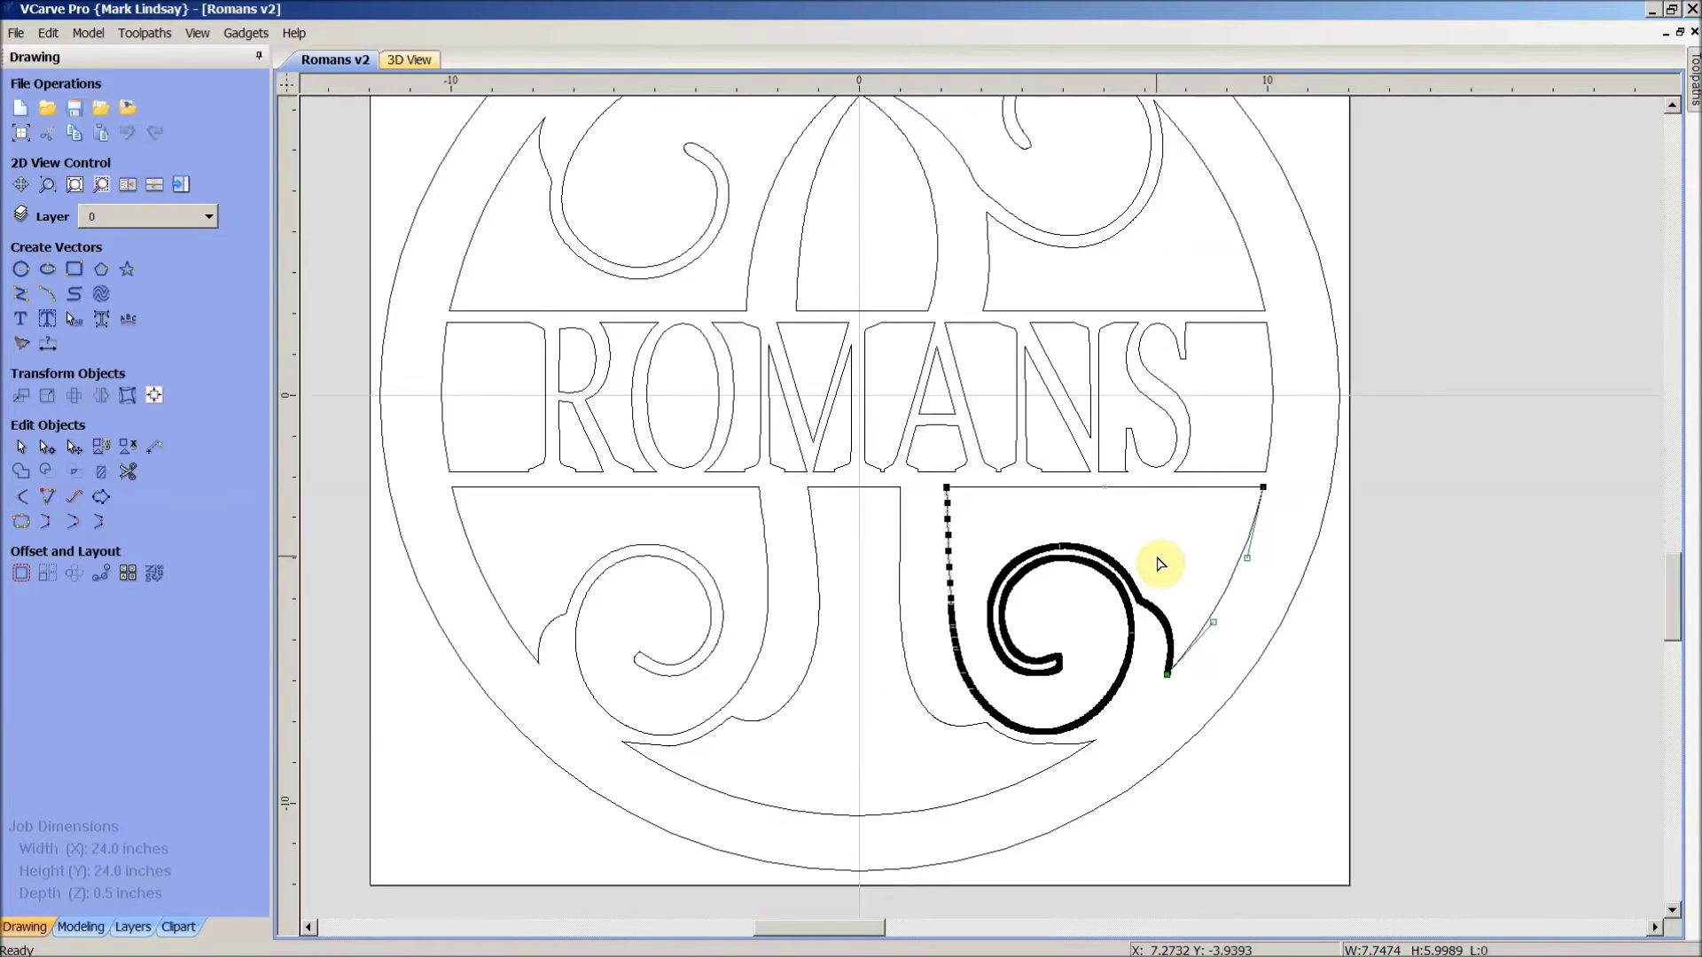
scroll(1165, 569, up, 1)
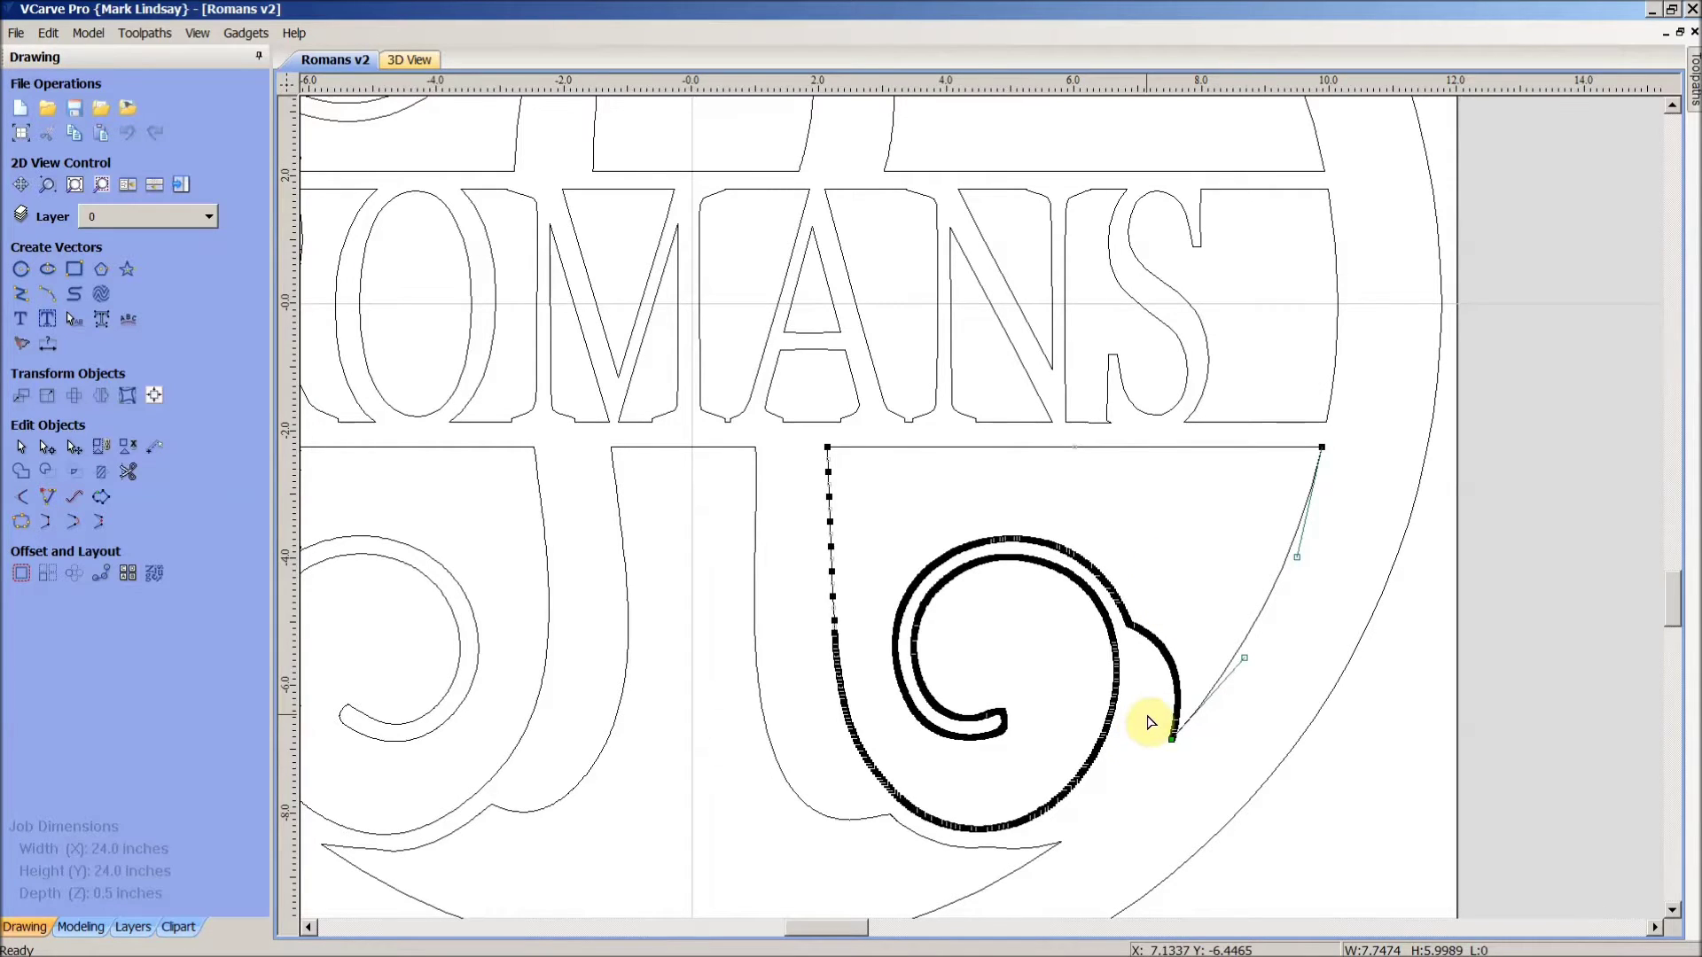
scroll(1151, 722, up, 4)
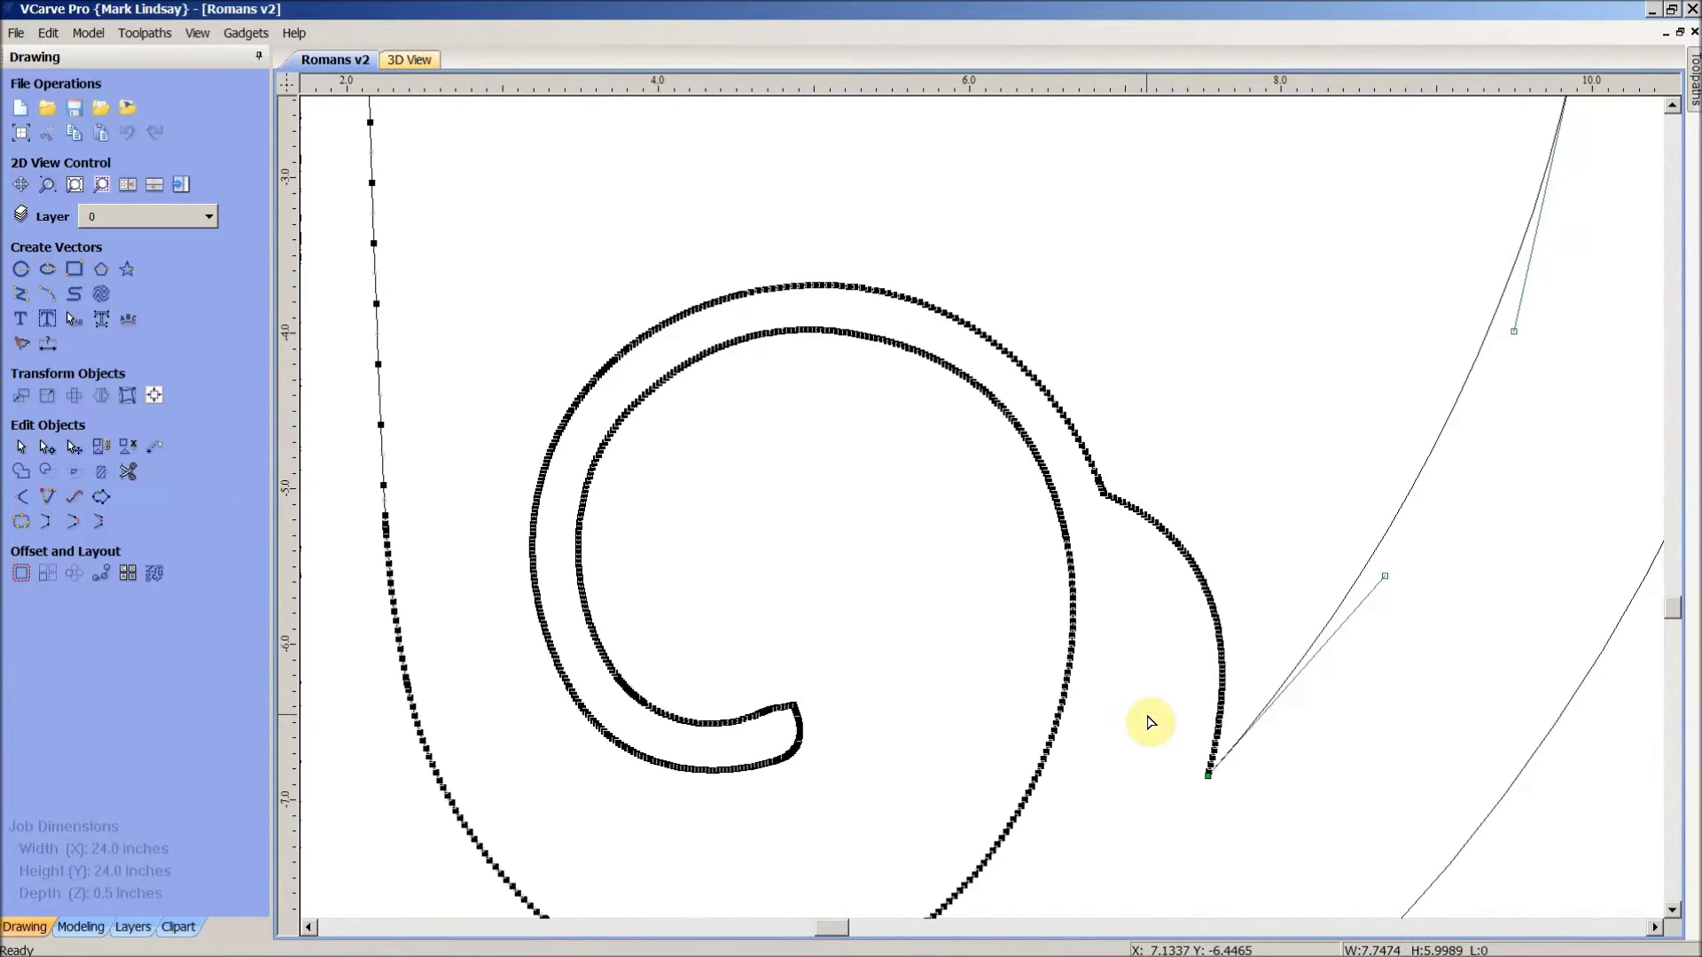
scroll(1086, 660, up, 1)
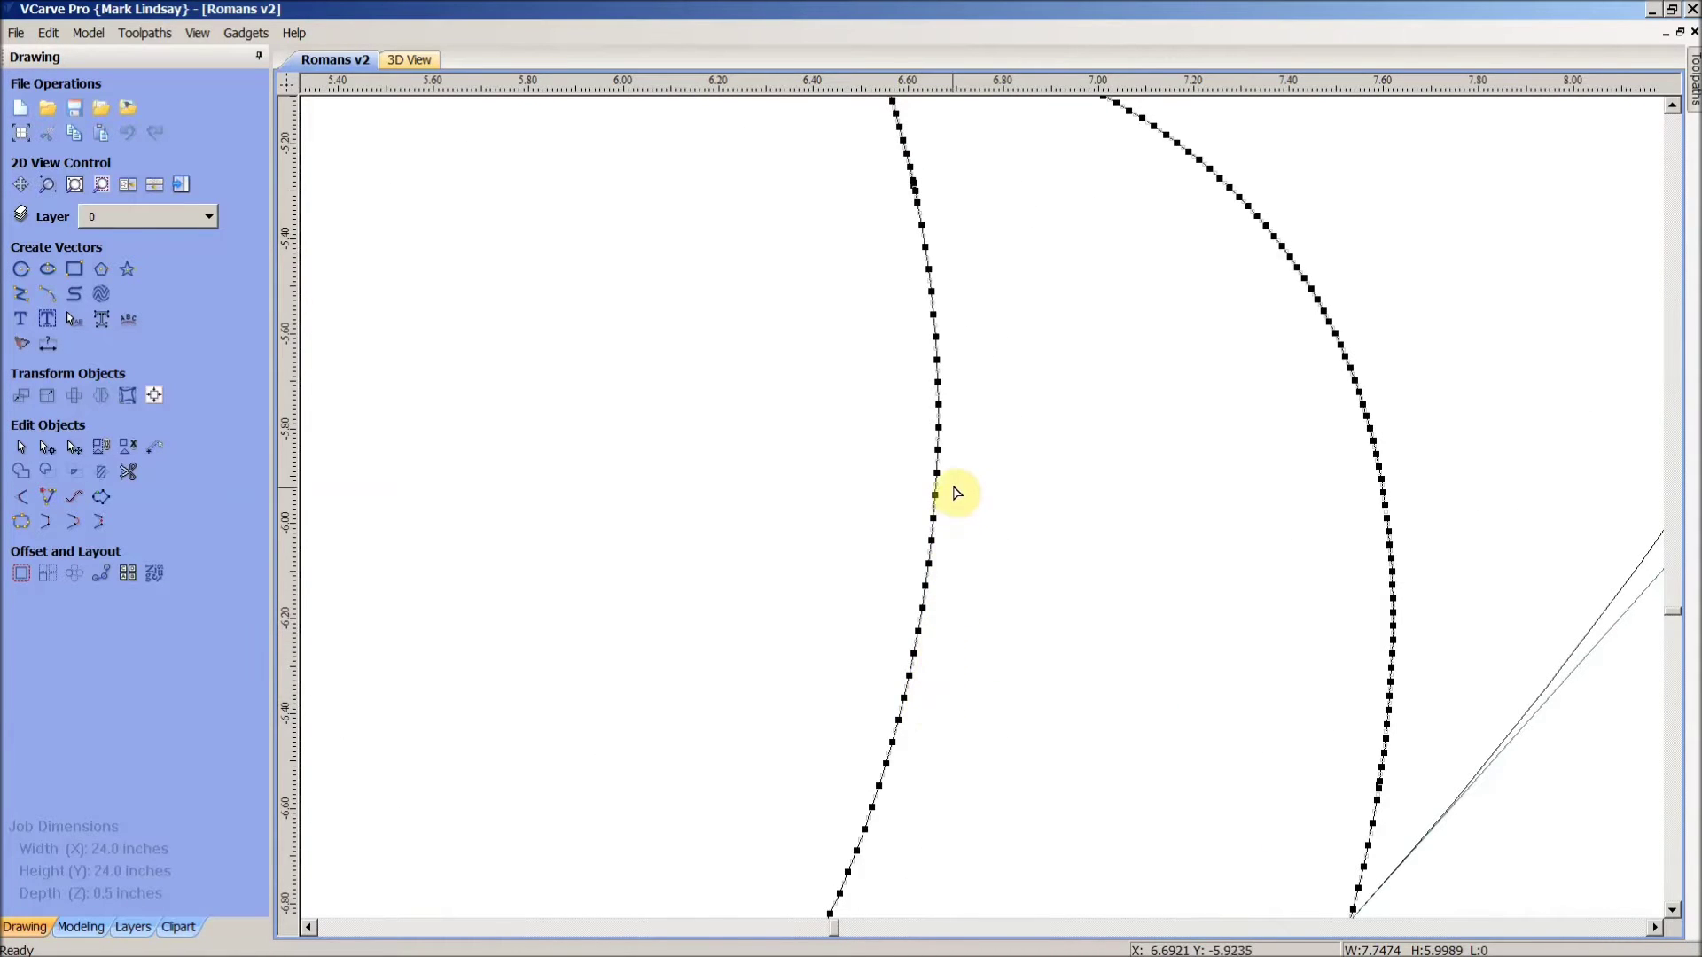
scroll(971, 425, up, 2)
scroll(972, 417, down, 3)
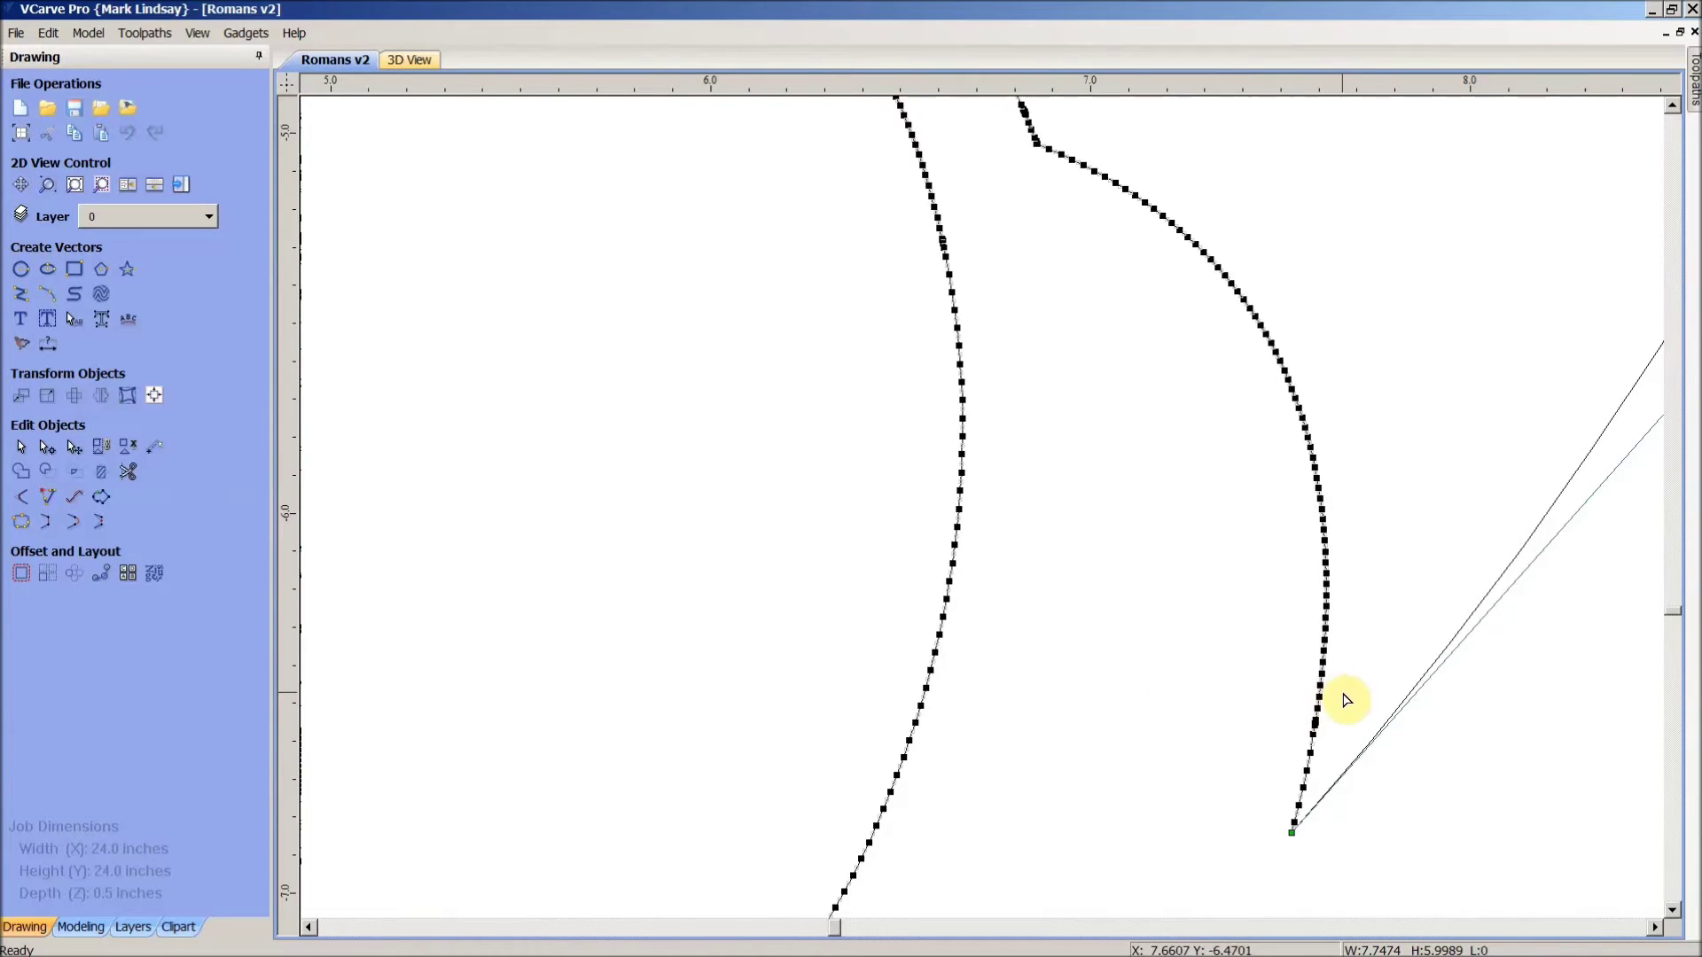
scroll(1345, 695, up, 2)
scroll(1326, 759, up, 3)
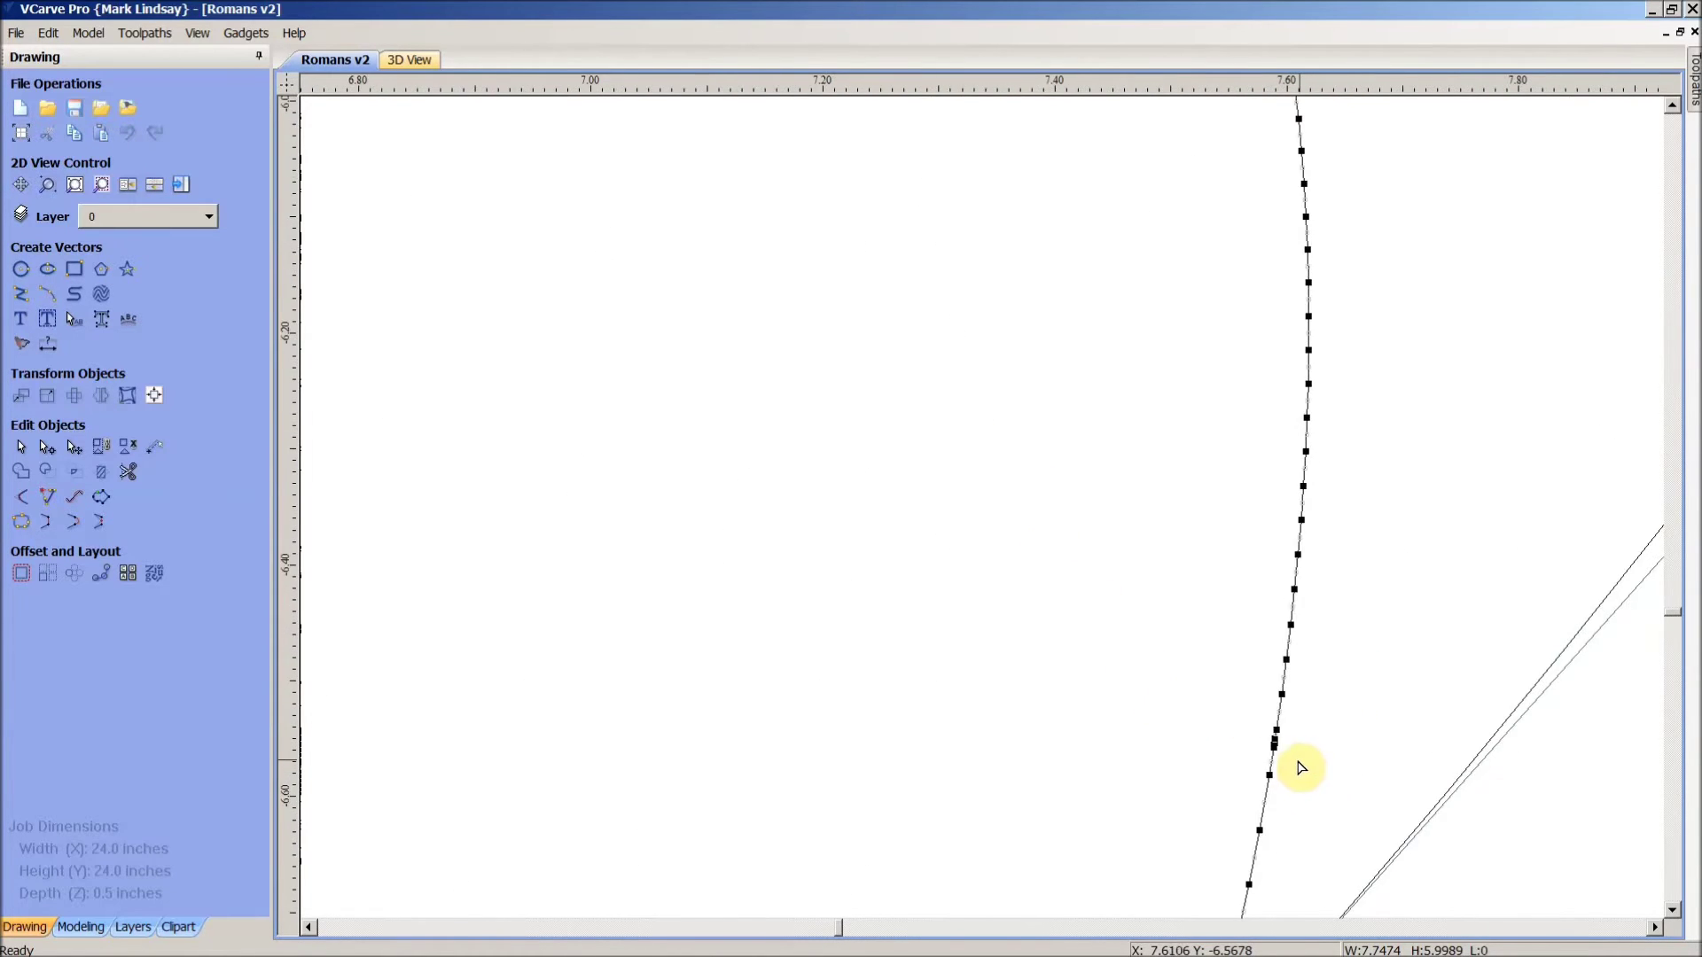
scroll(1299, 765, up, 3)
scroll(1267, 777, up, 3)
scroll(1238, 718, up, 3)
scroll(1223, 656, up, 1)
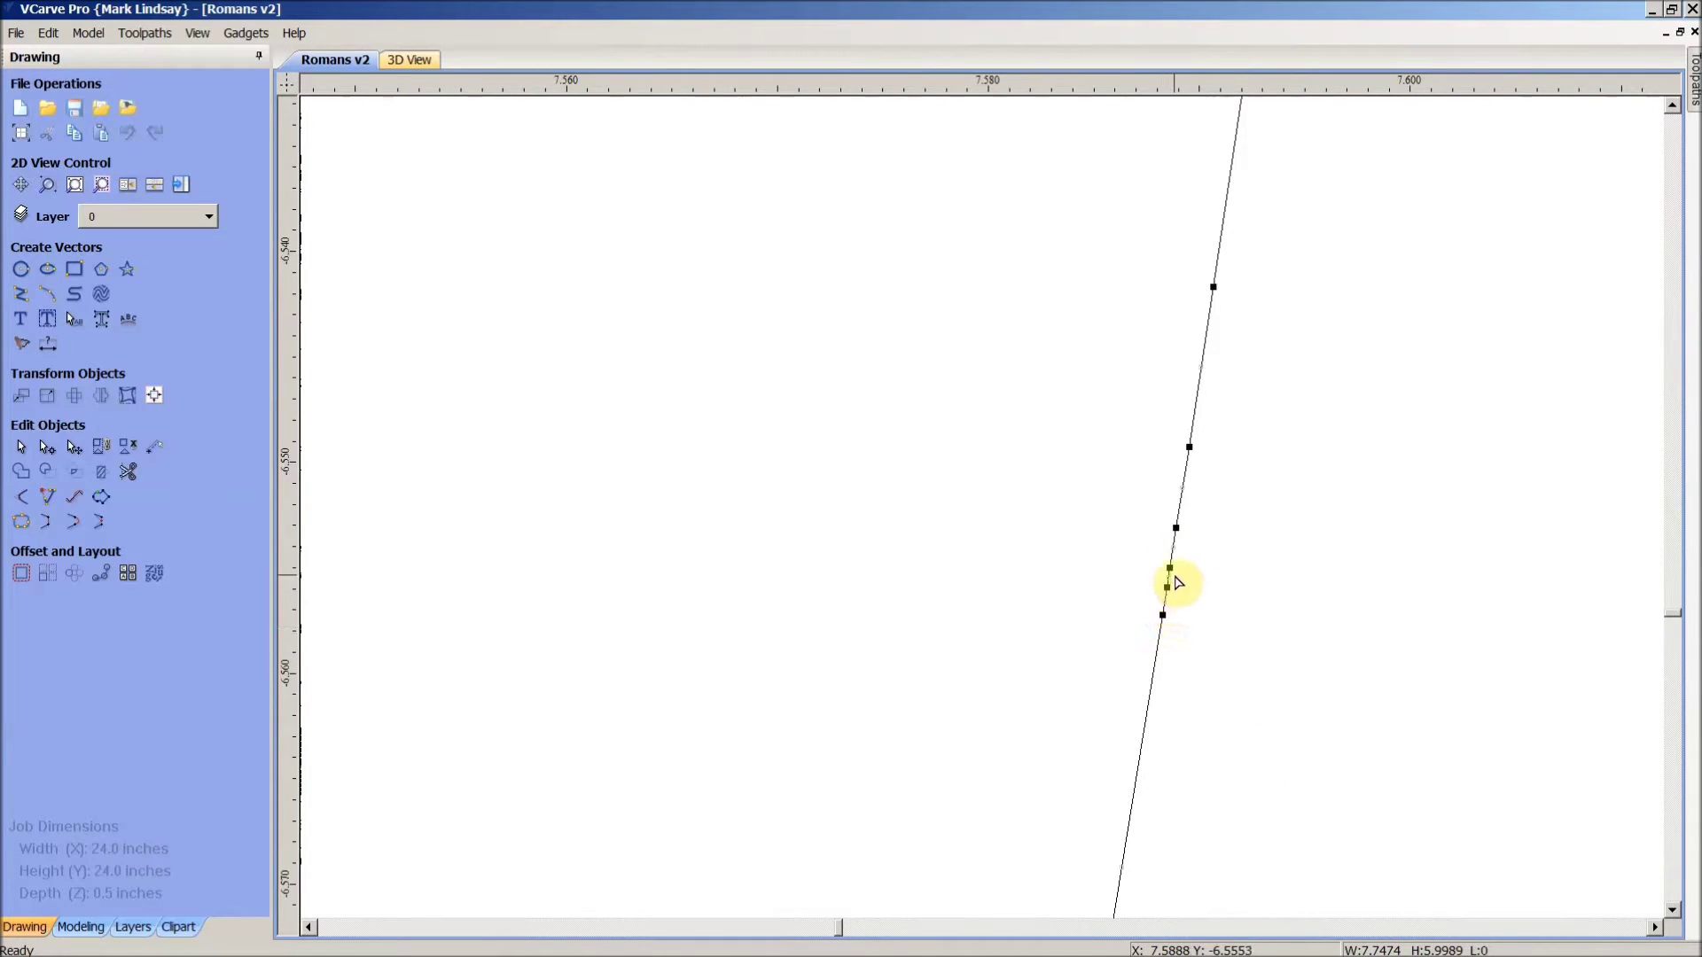
scroll(1279, 539, down, 3)
scroll(1285, 692, down, 8)
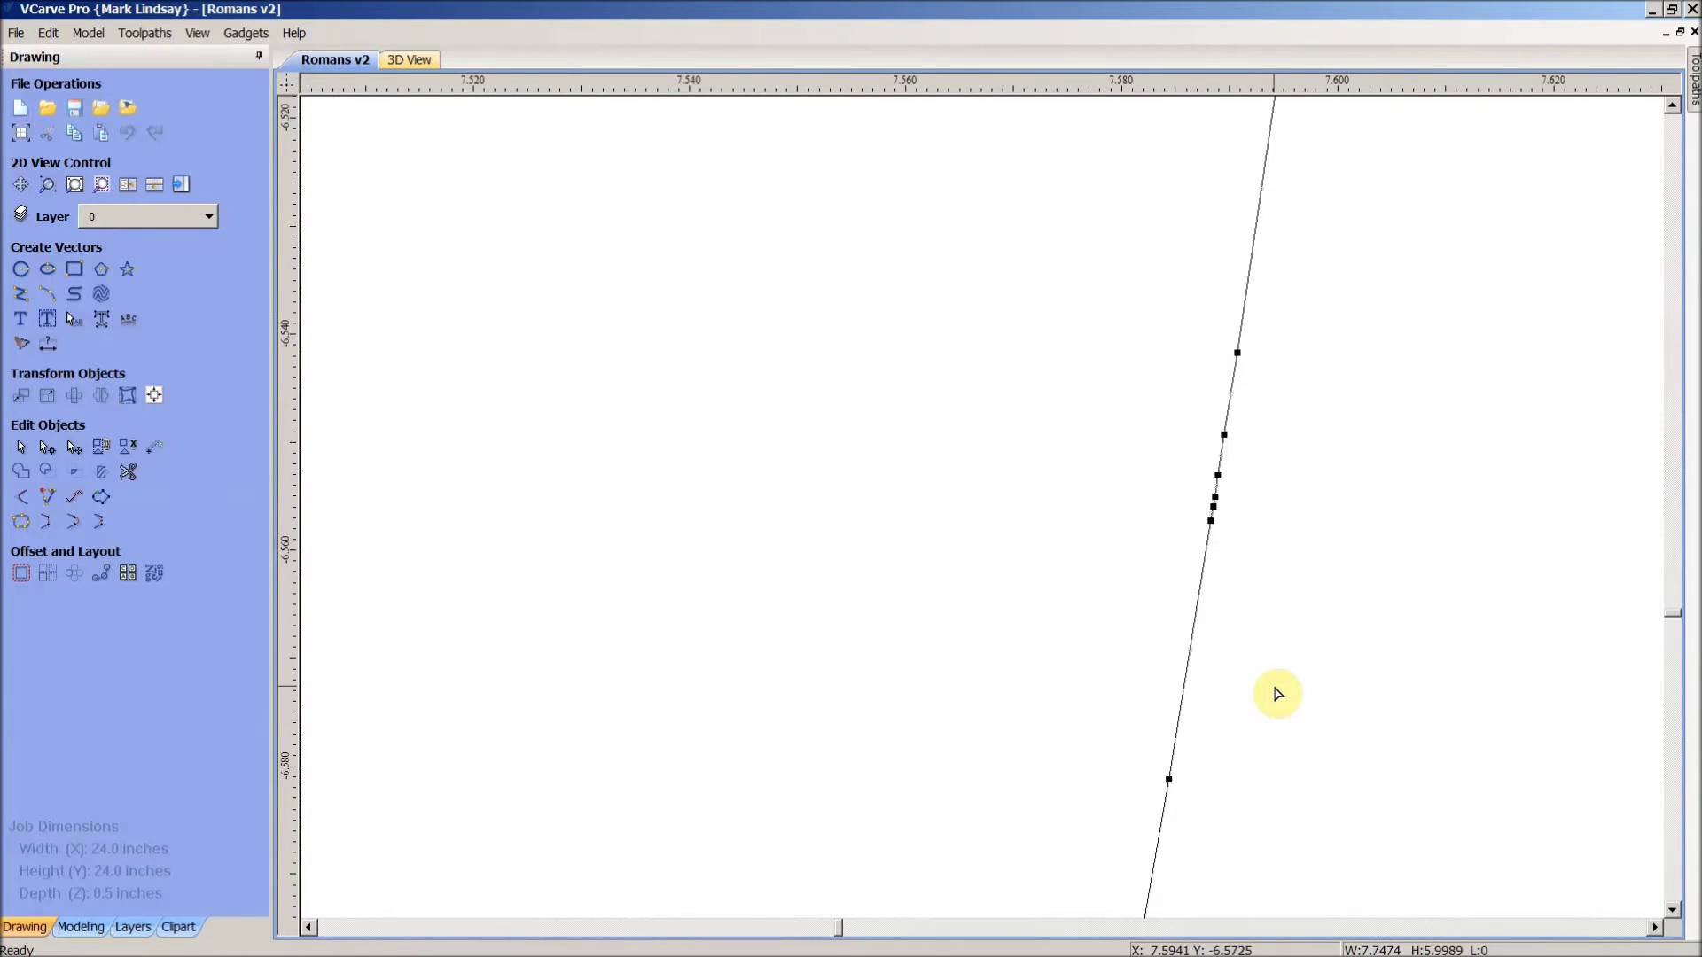
scroll(1321, 688, down, 10)
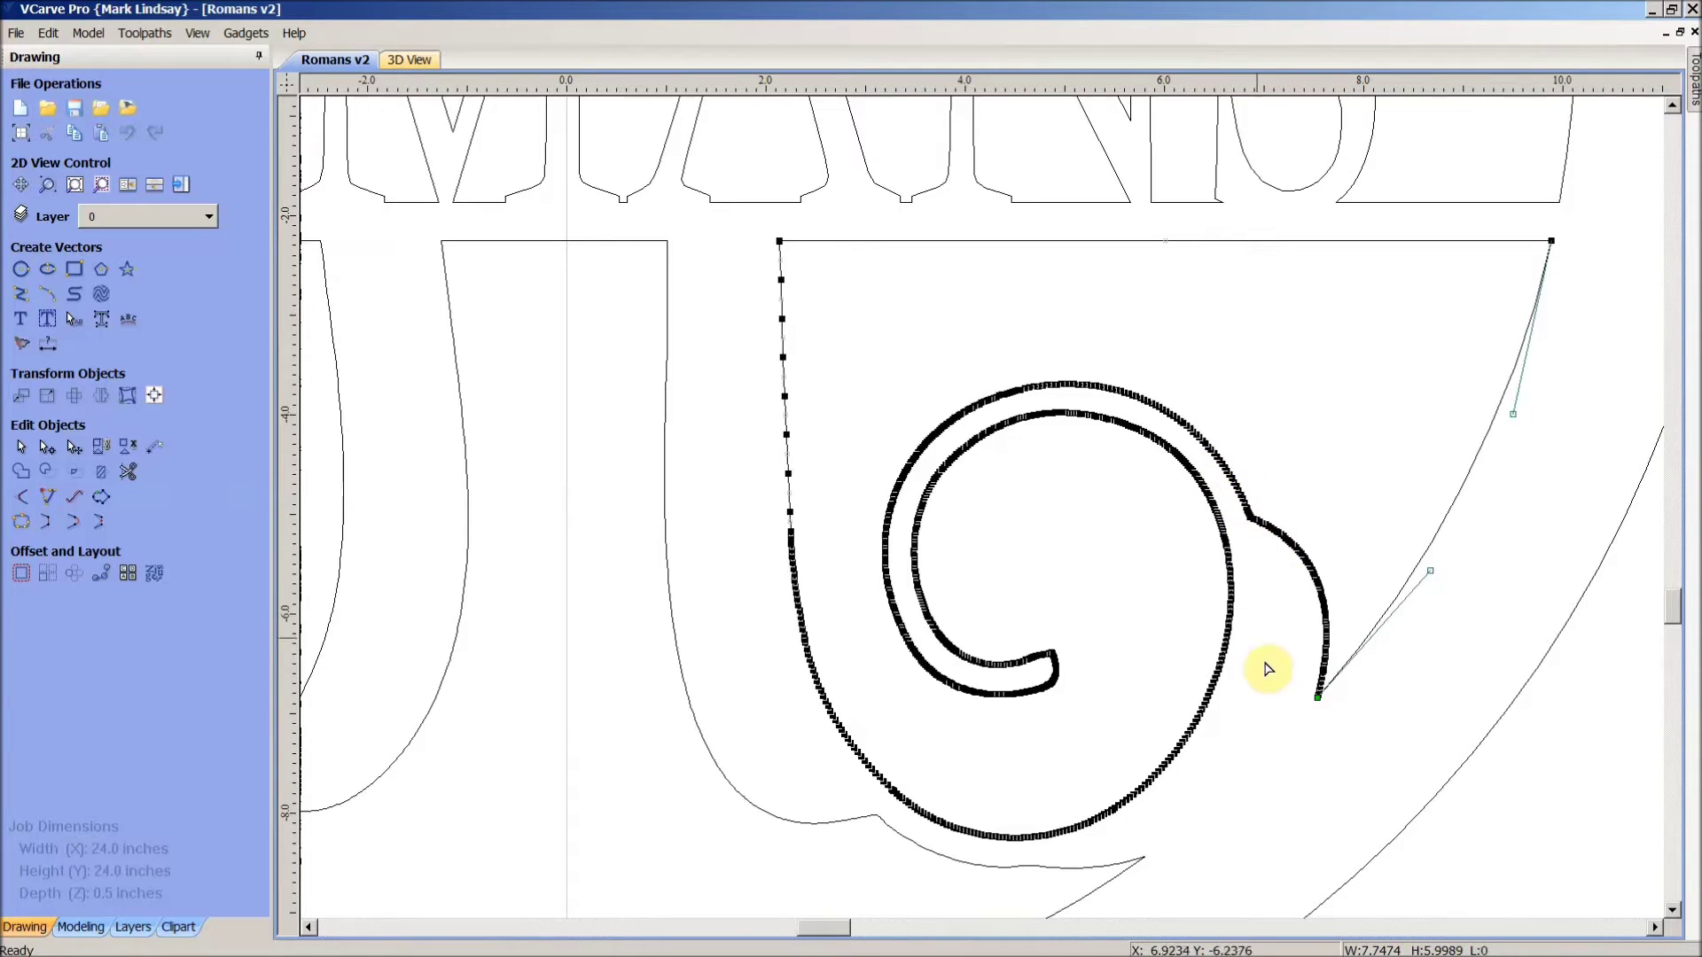
Examine the nodes along the spiral's inner and outer curves, then exit node editing and deselect the vector.
scroll(1300, 717, up, 5)
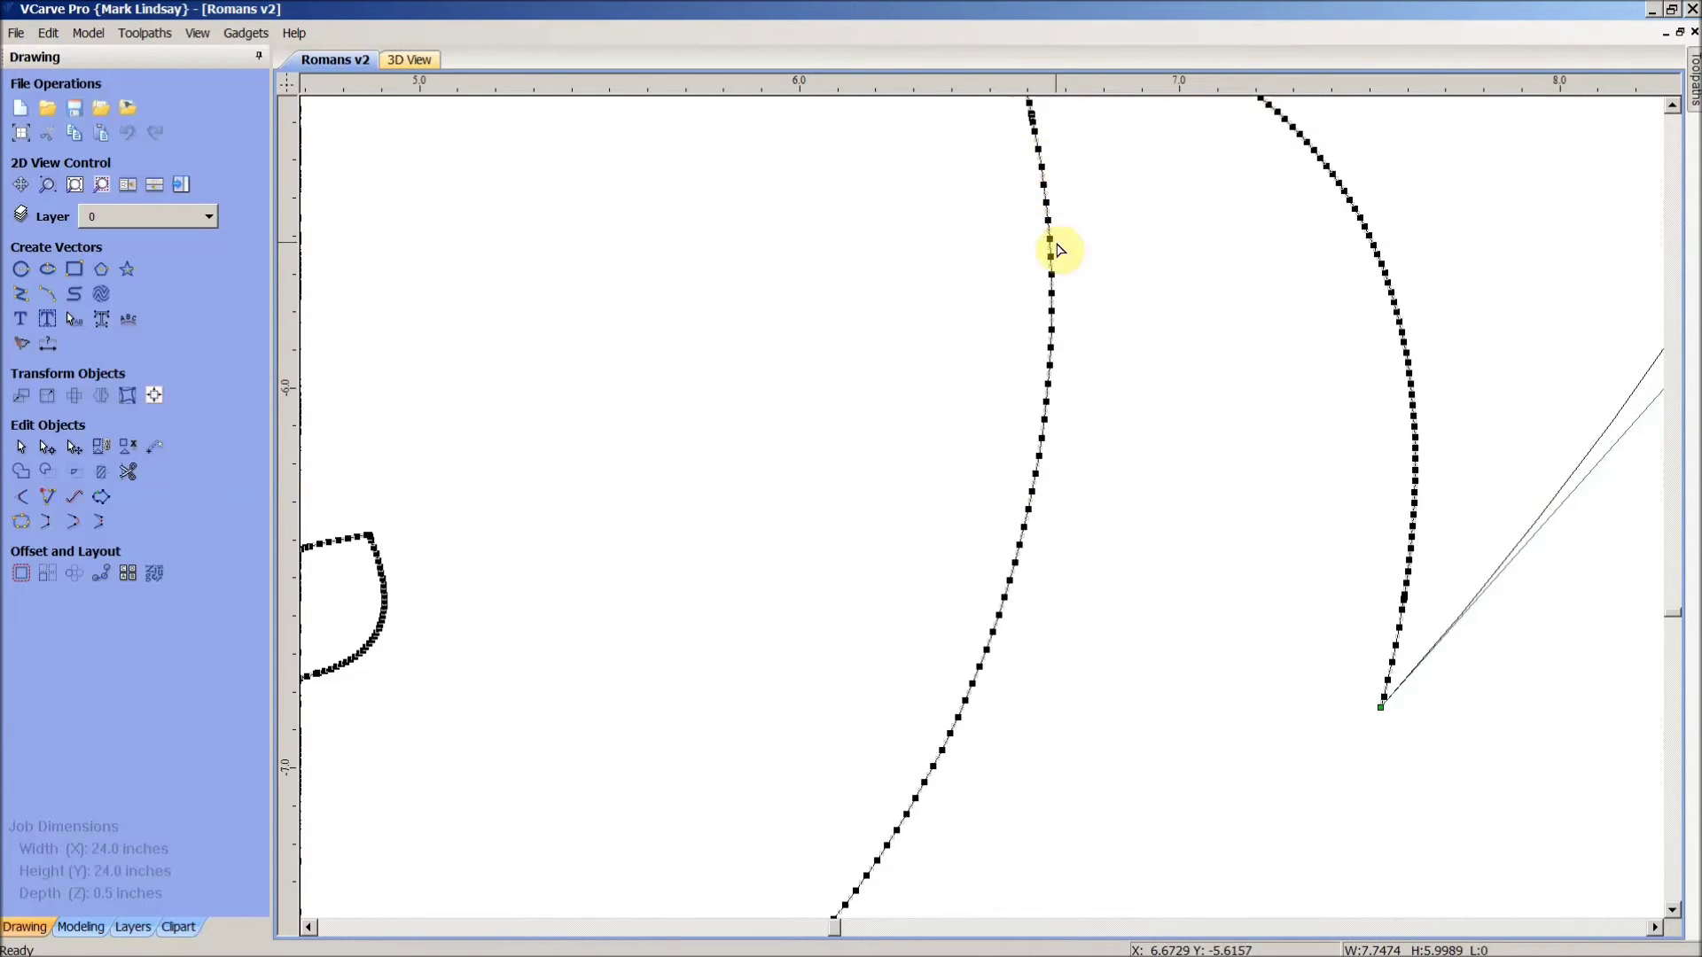
scroll(1161, 608, down, 4)
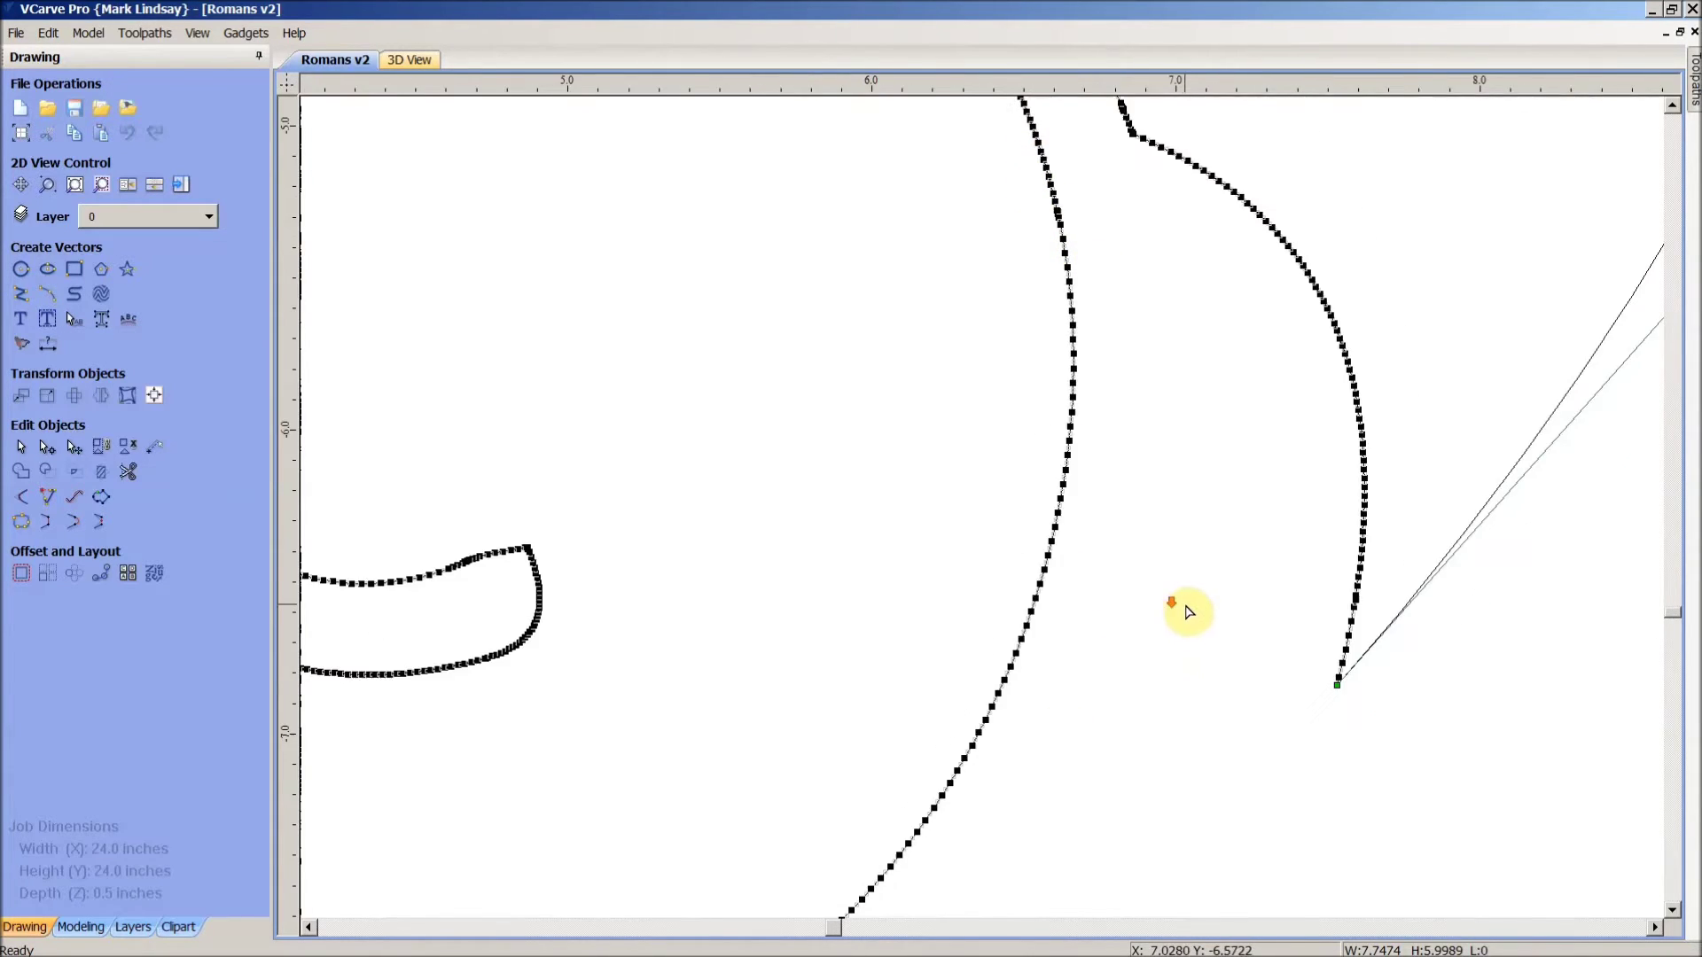
scroll(1181, 640, down, 2)
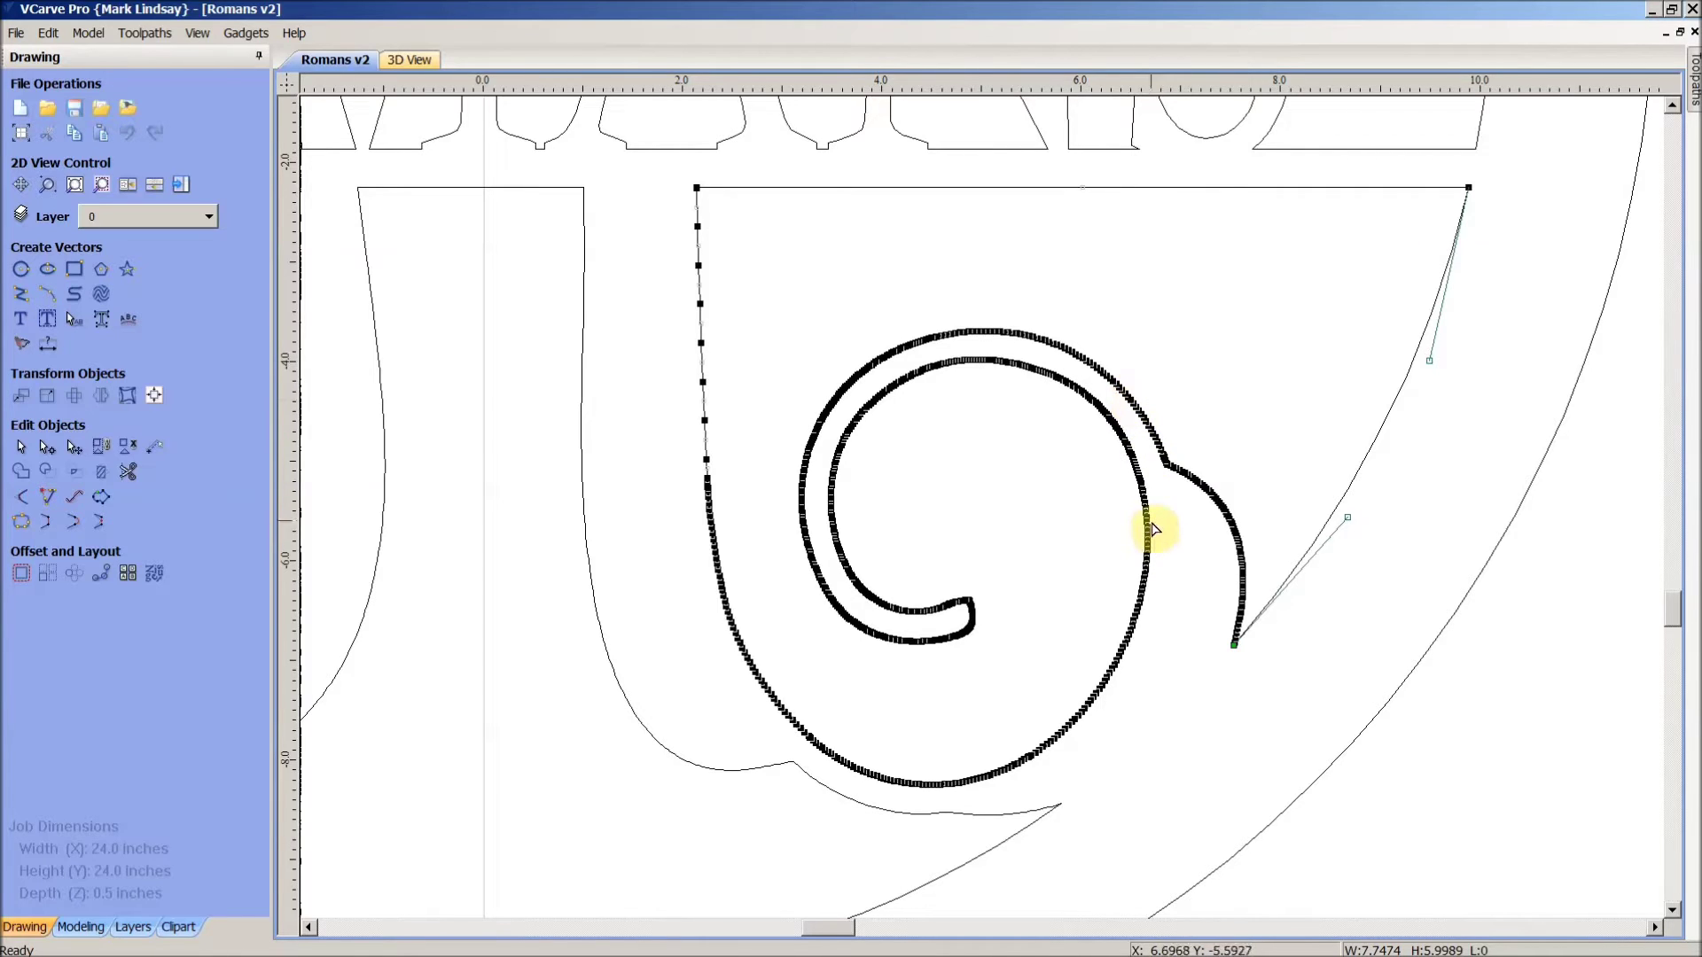
scroll(1146, 545, up, 3)
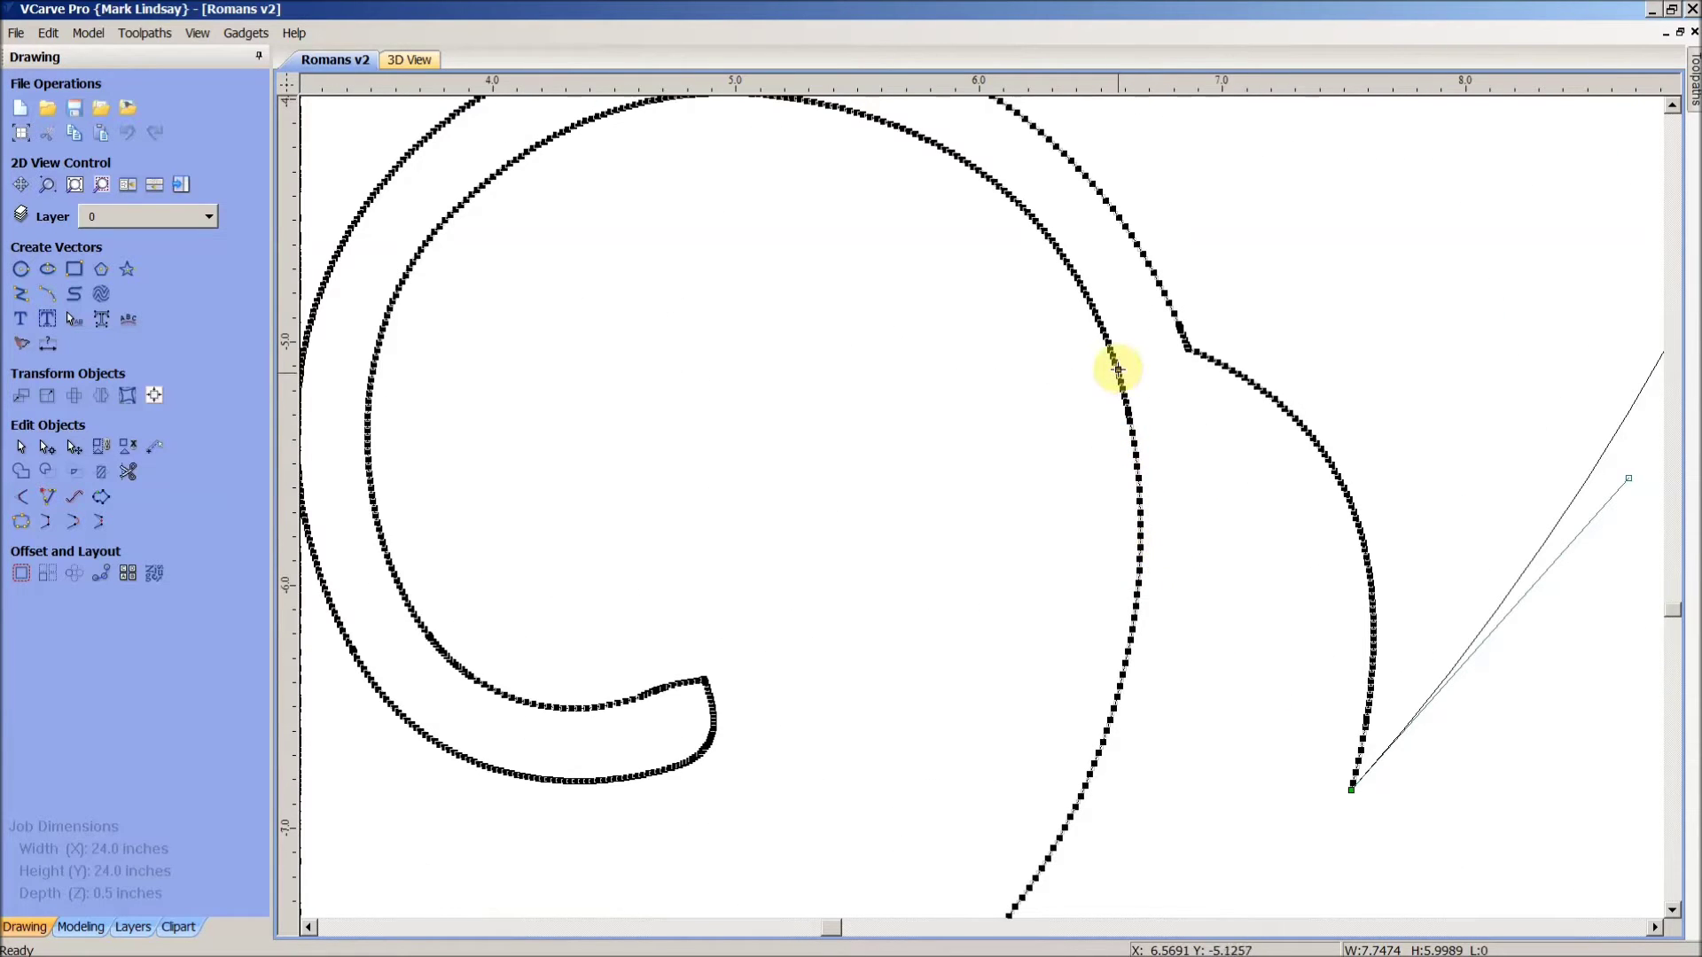
click(1240, 560)
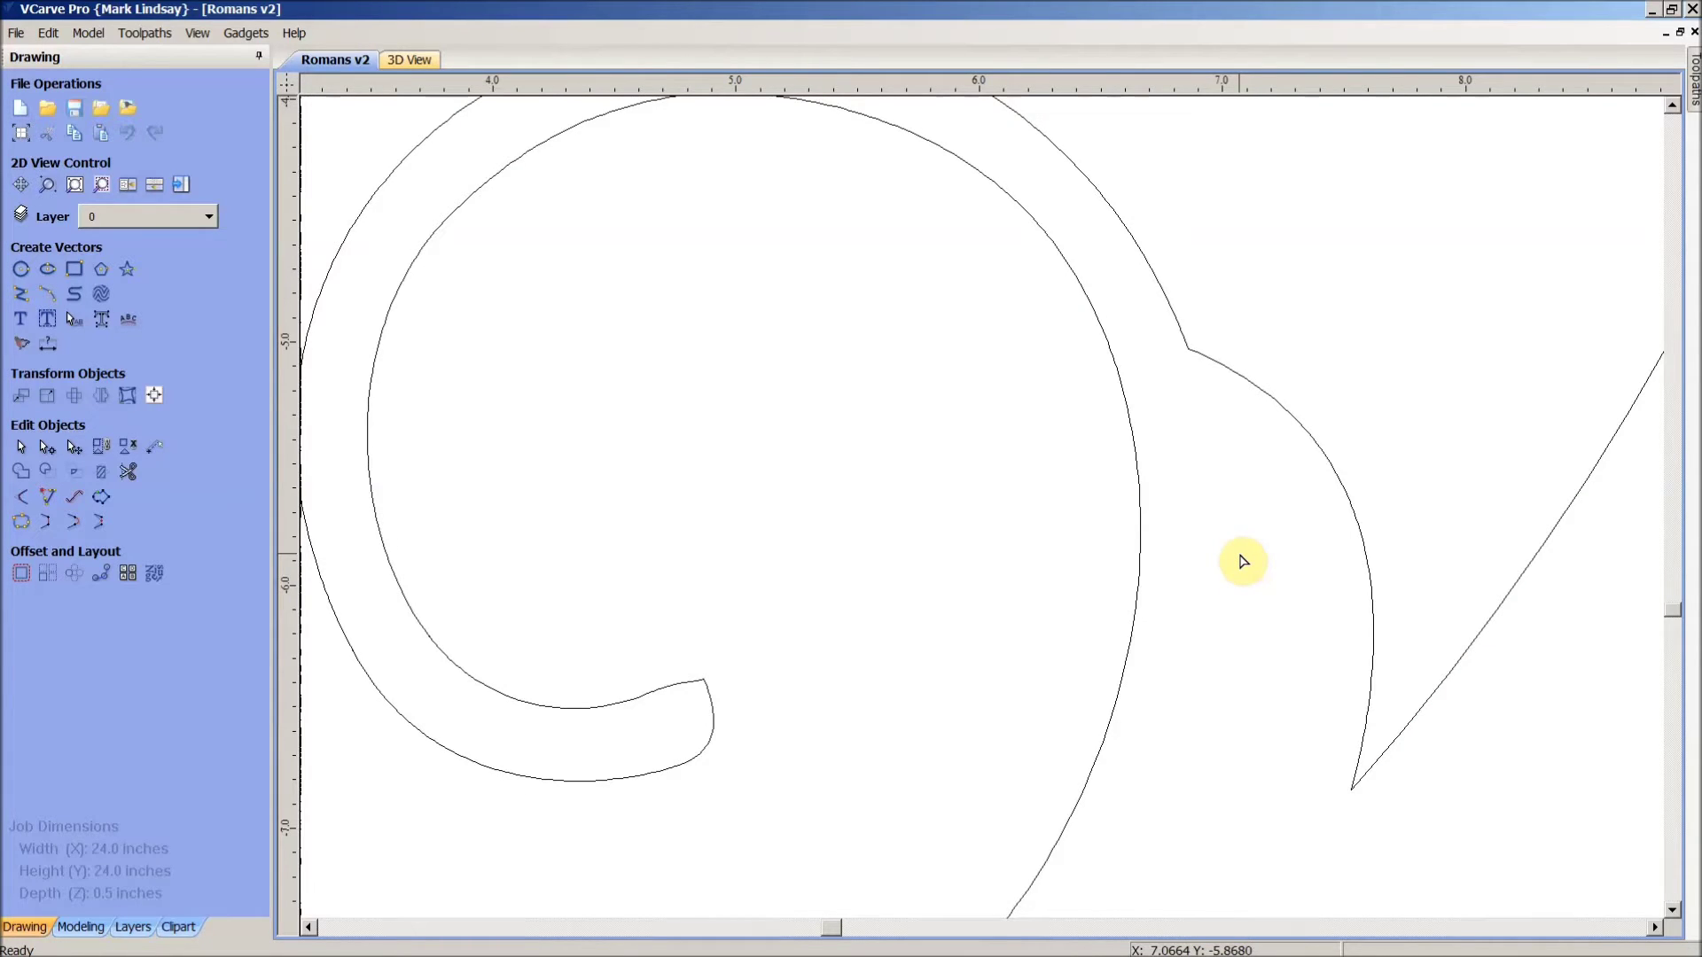
scroll(1243, 560, down, 2)
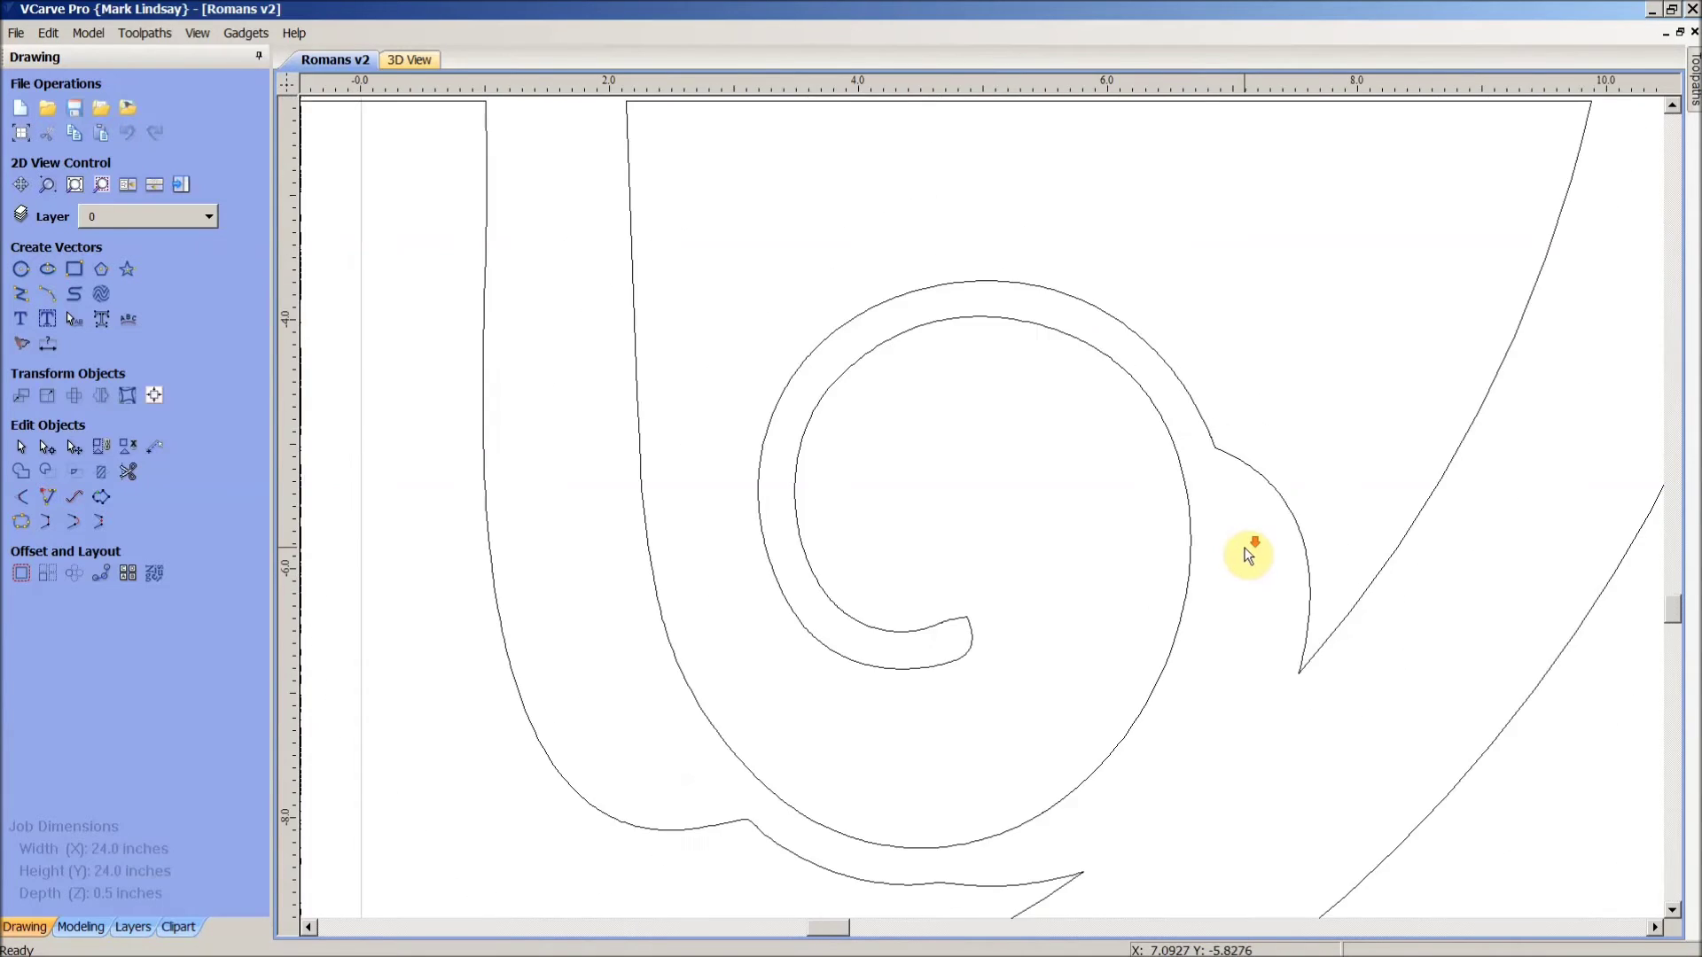
scroll(1248, 556, down, 6)
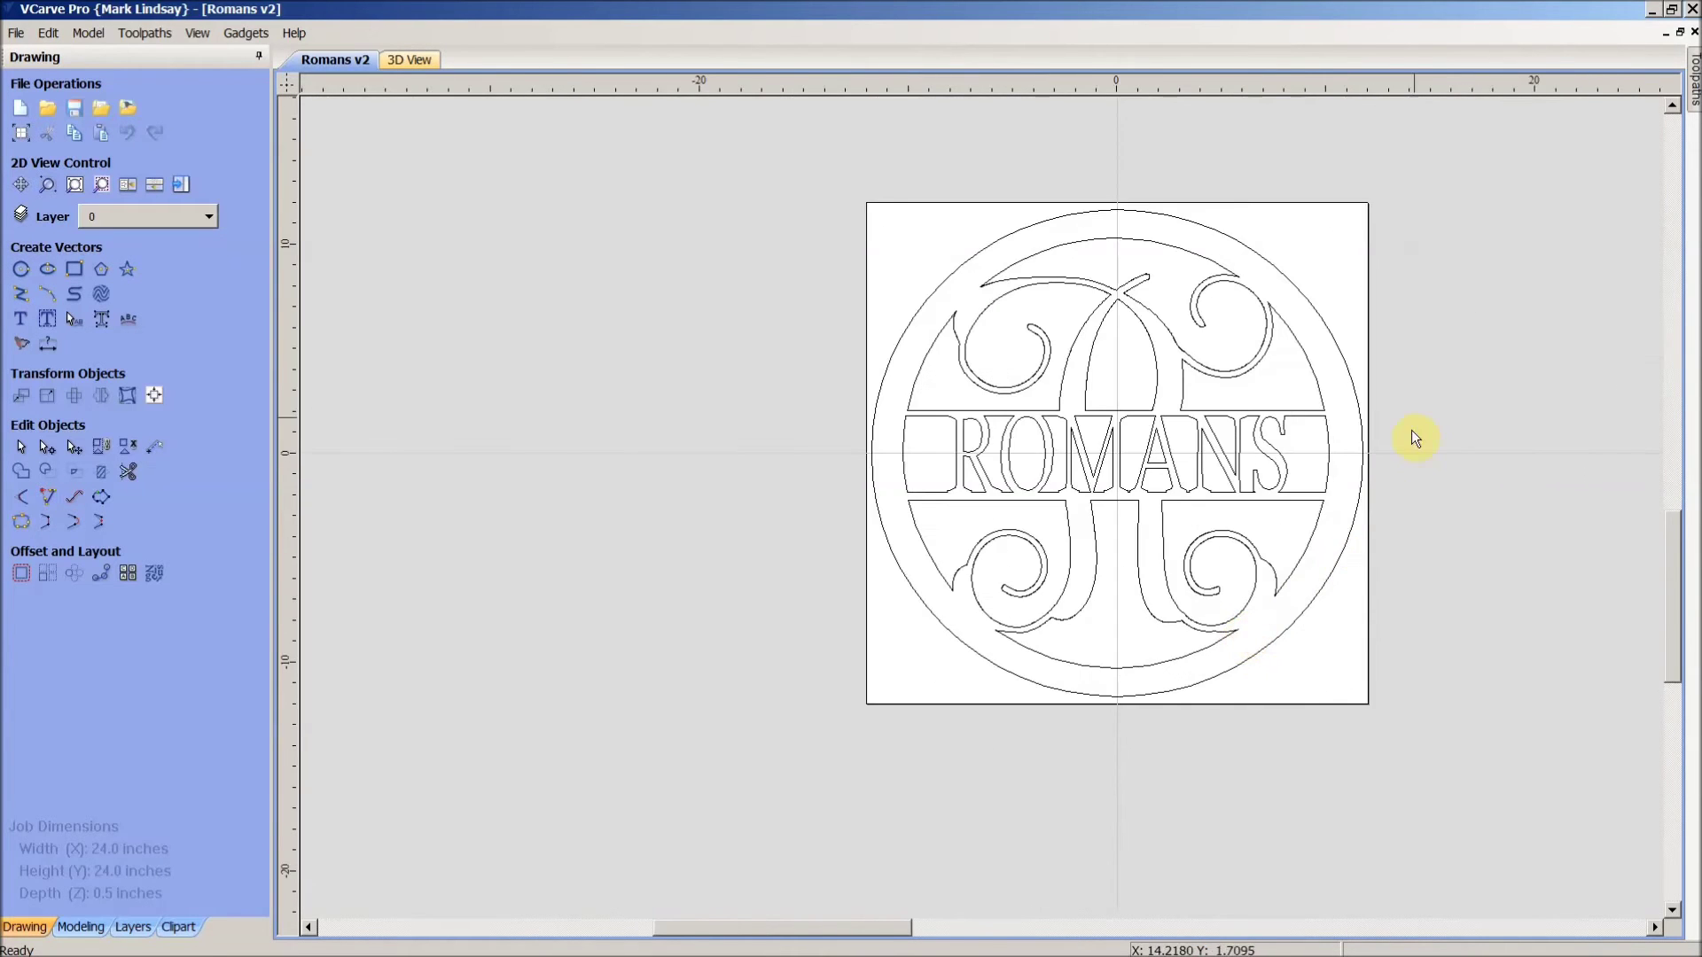
scroll(1418, 376, up, 1)
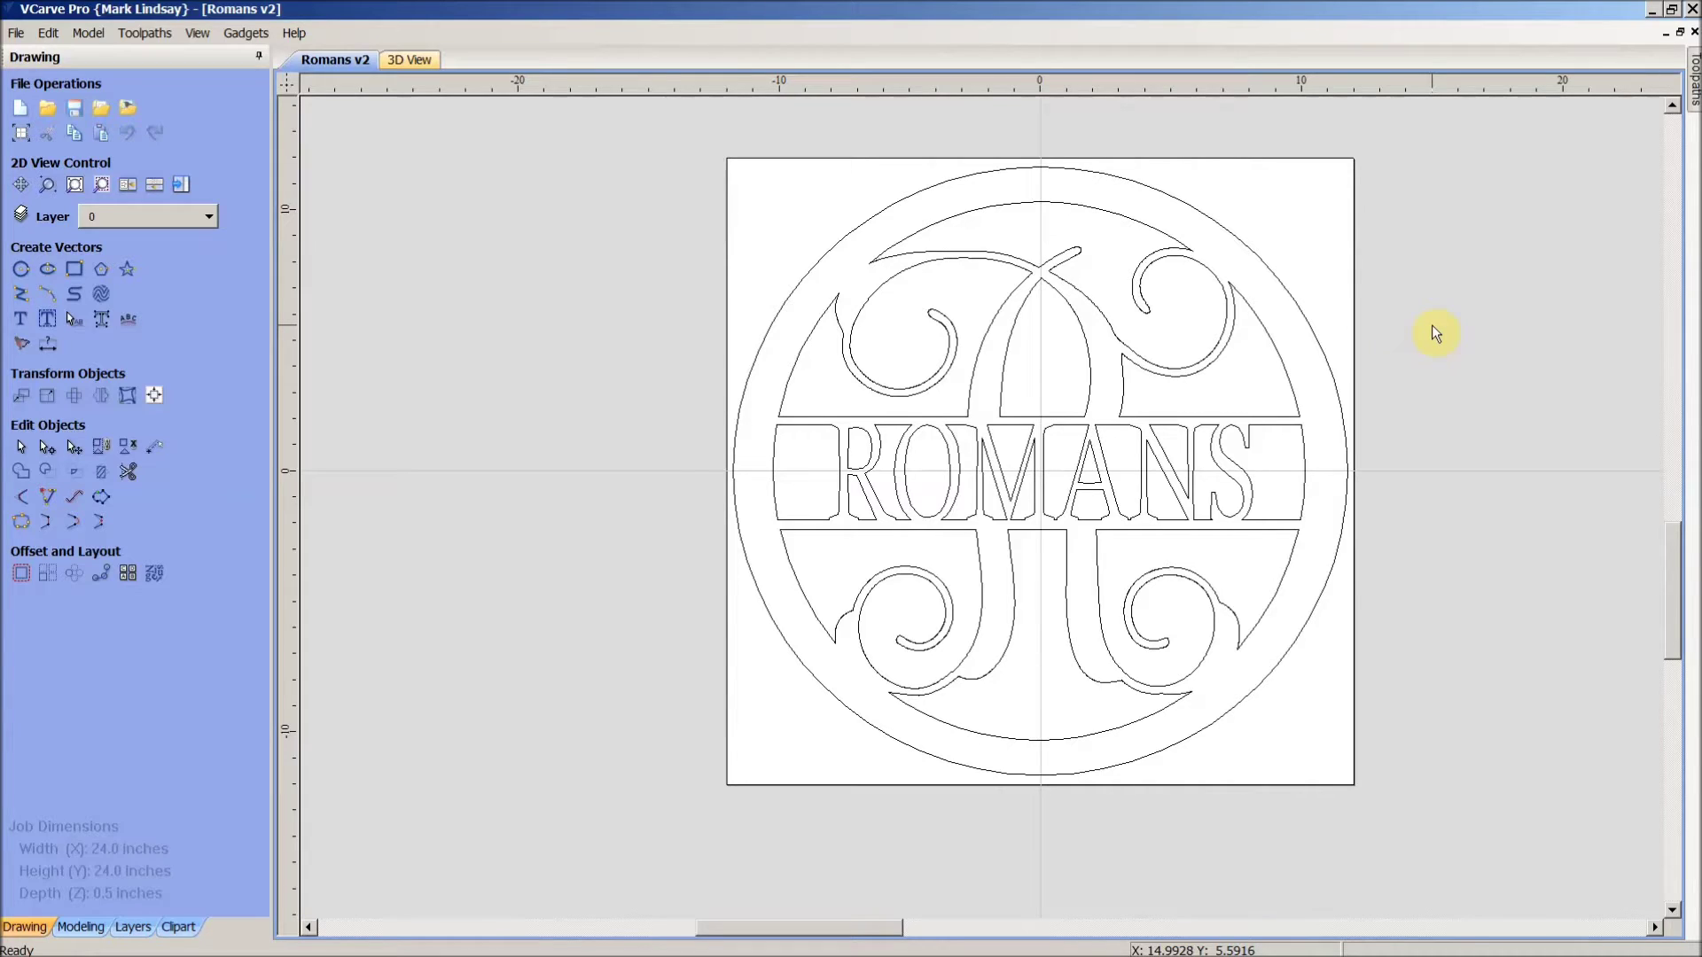
Select all vectors and preview fitting circular arcs to them with 0.01 inch tolerance and sharp corners kept at 60 degrees maximum.
key(ctrl+a)
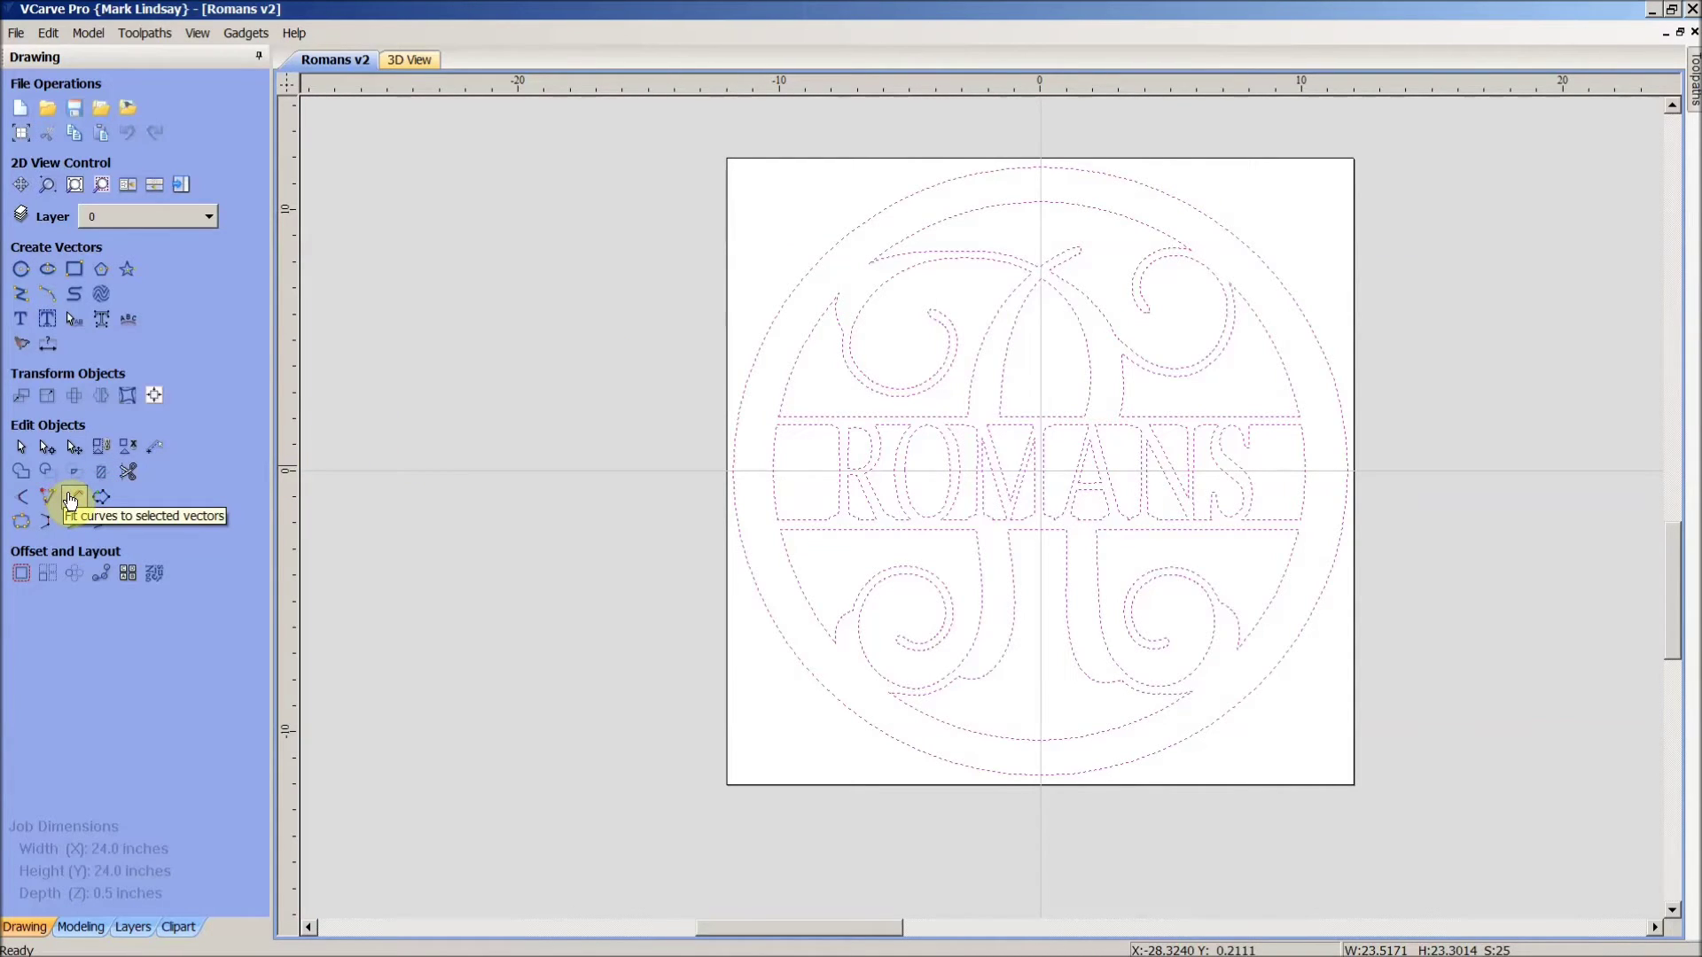
click(72, 499)
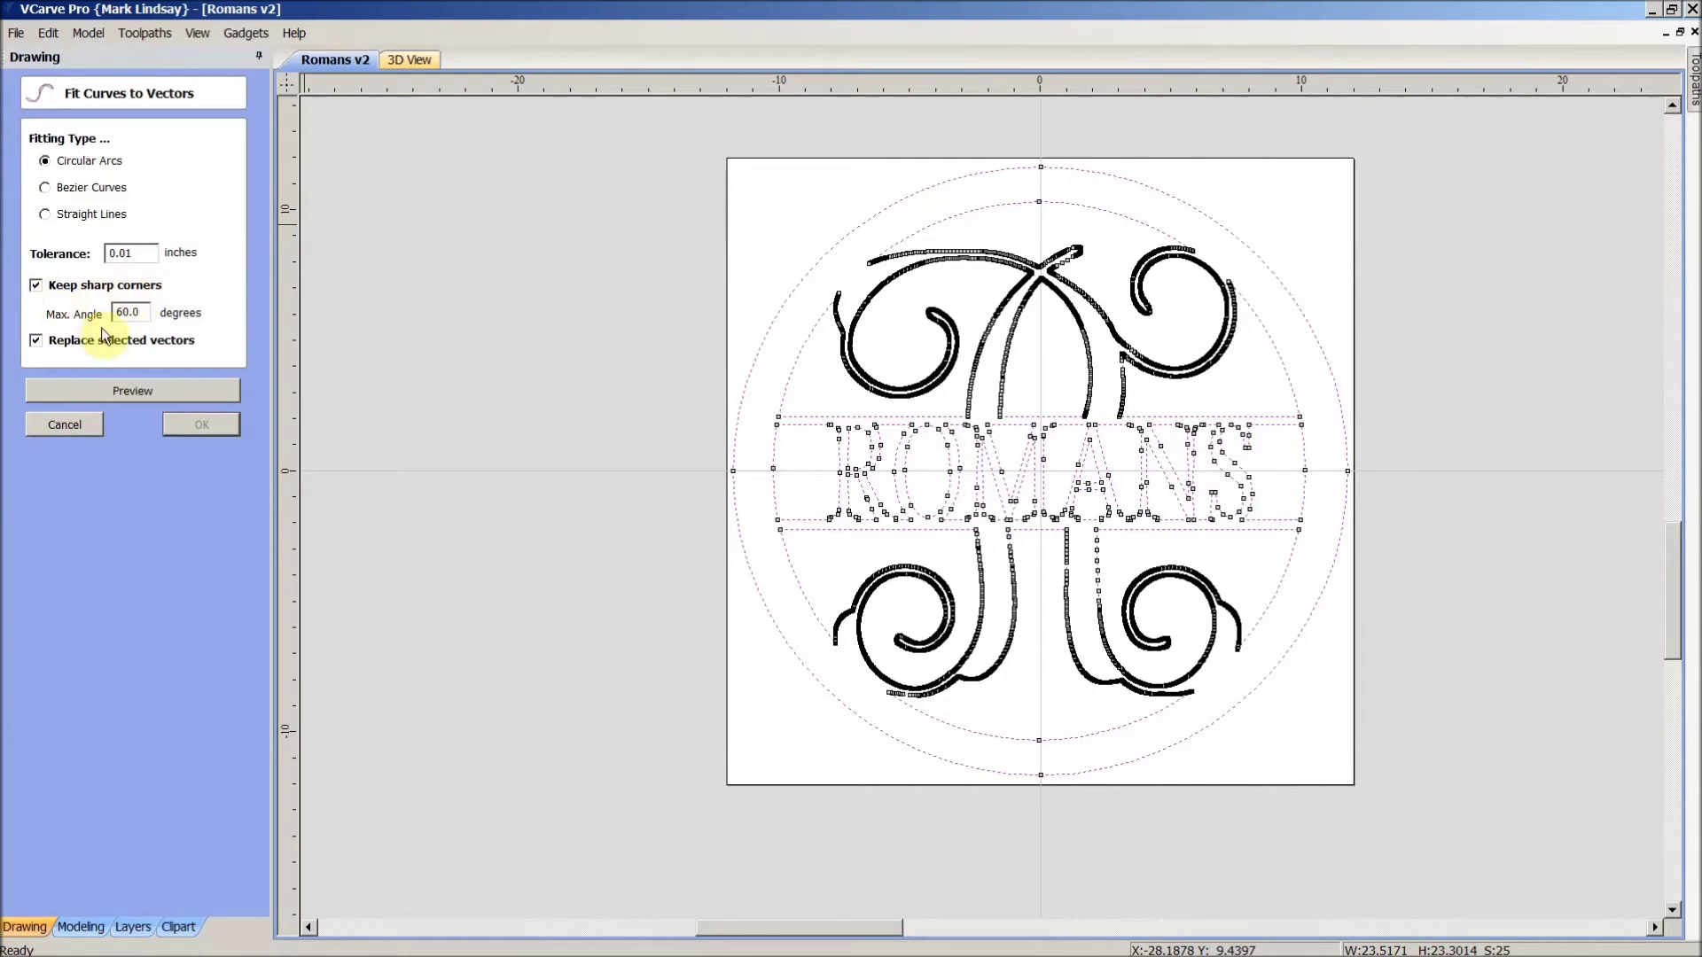
drag(120, 319, 138, 319)
click(120, 392)
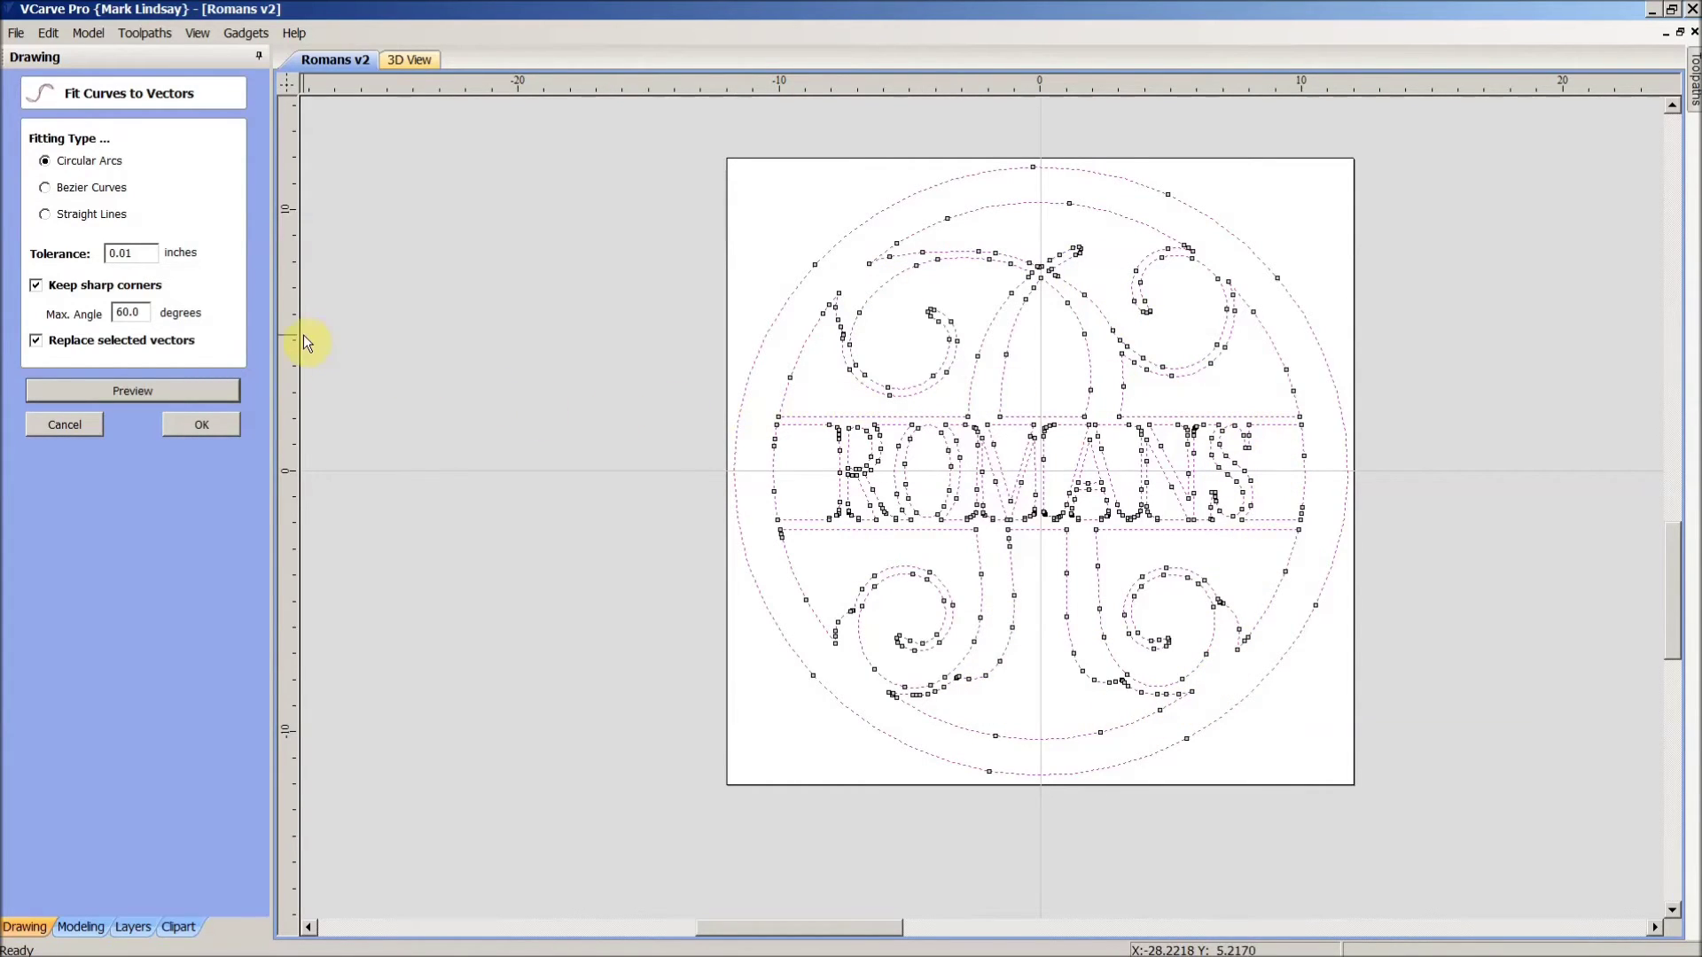
Fit Bezier curves to all the selected vectors, replacing the originals, and clear the selection.
click(42, 188)
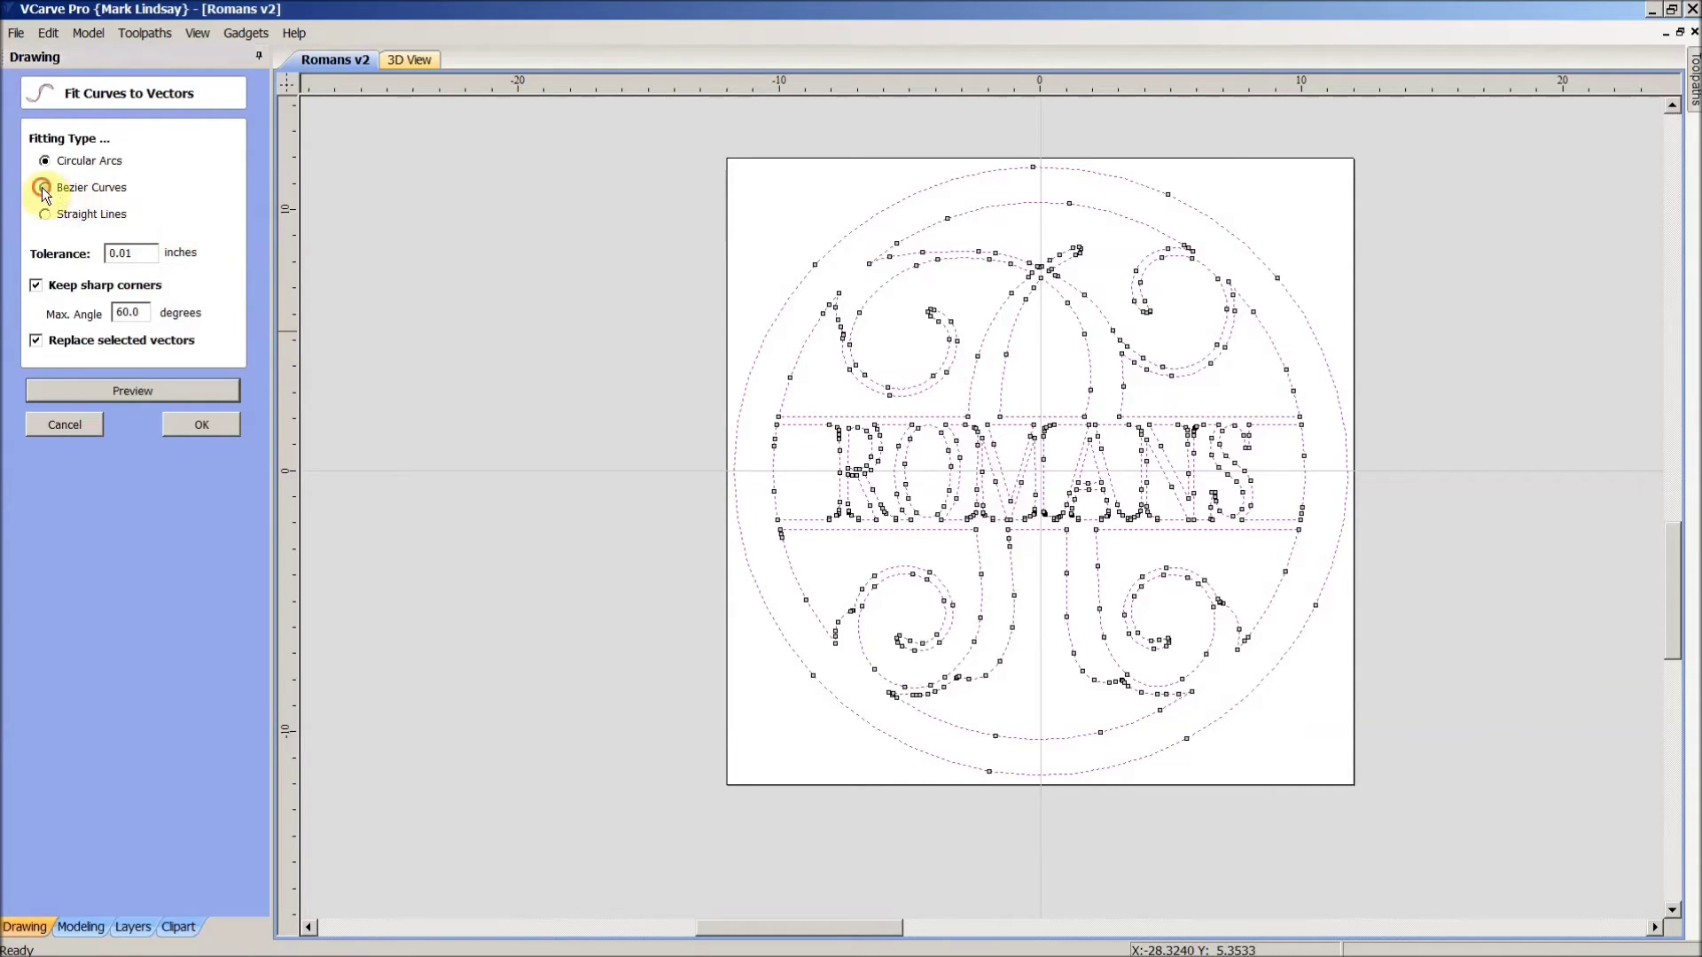
click(145, 390)
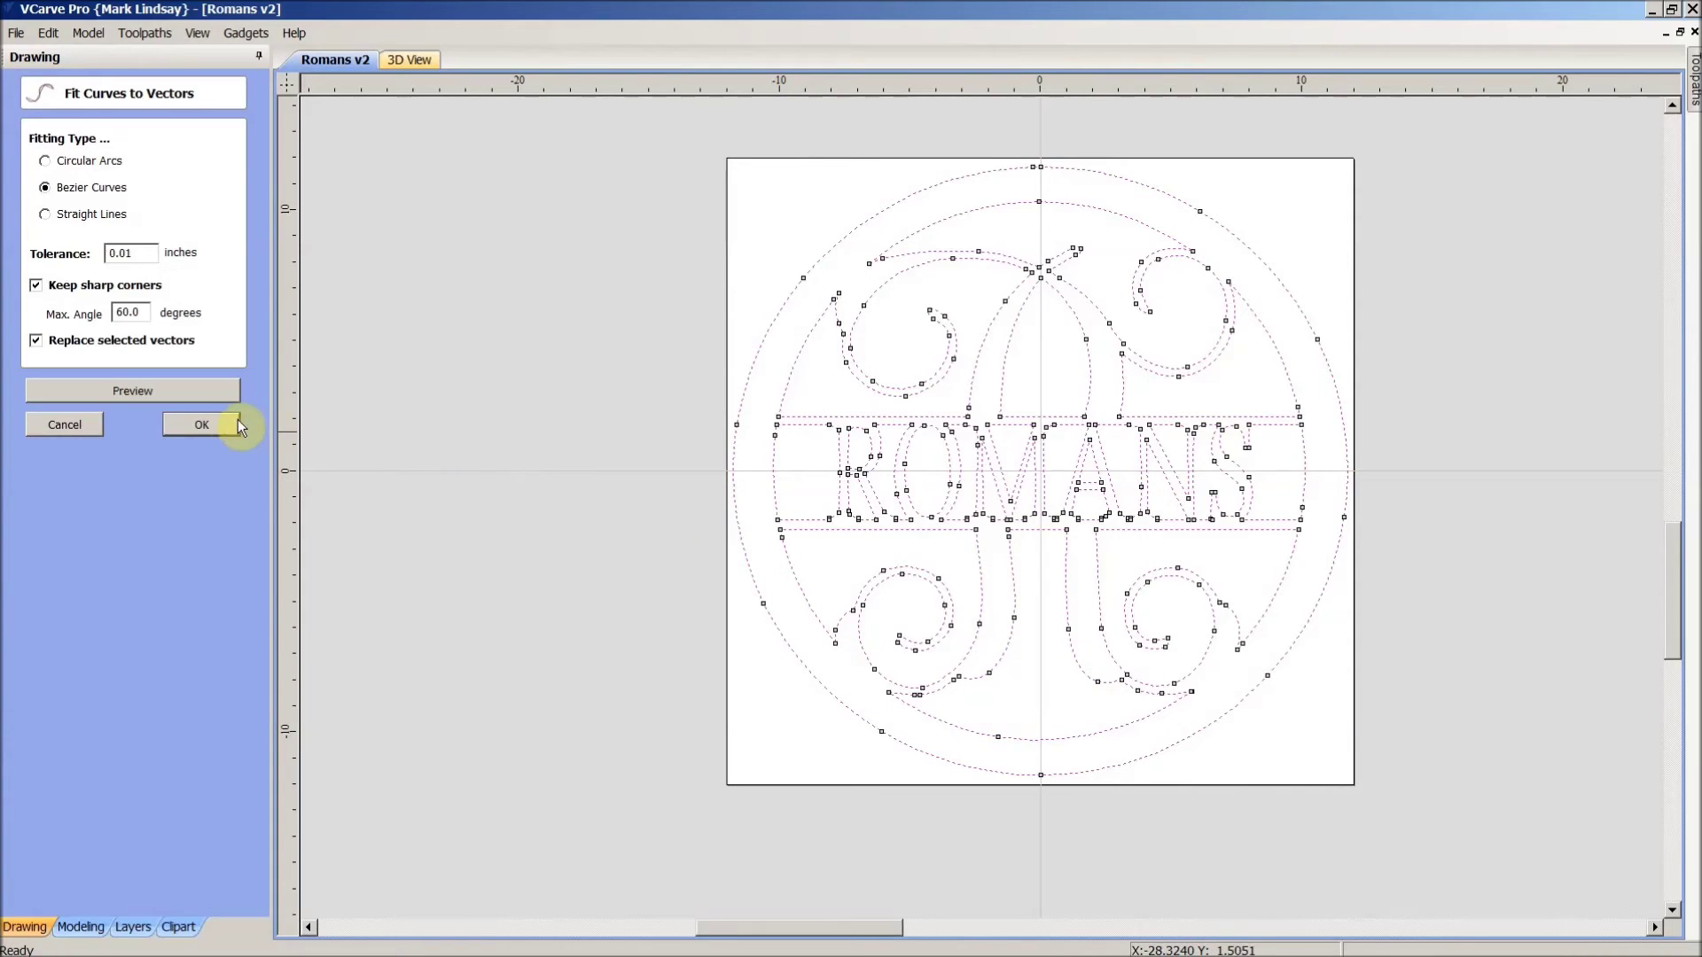
click(205, 426)
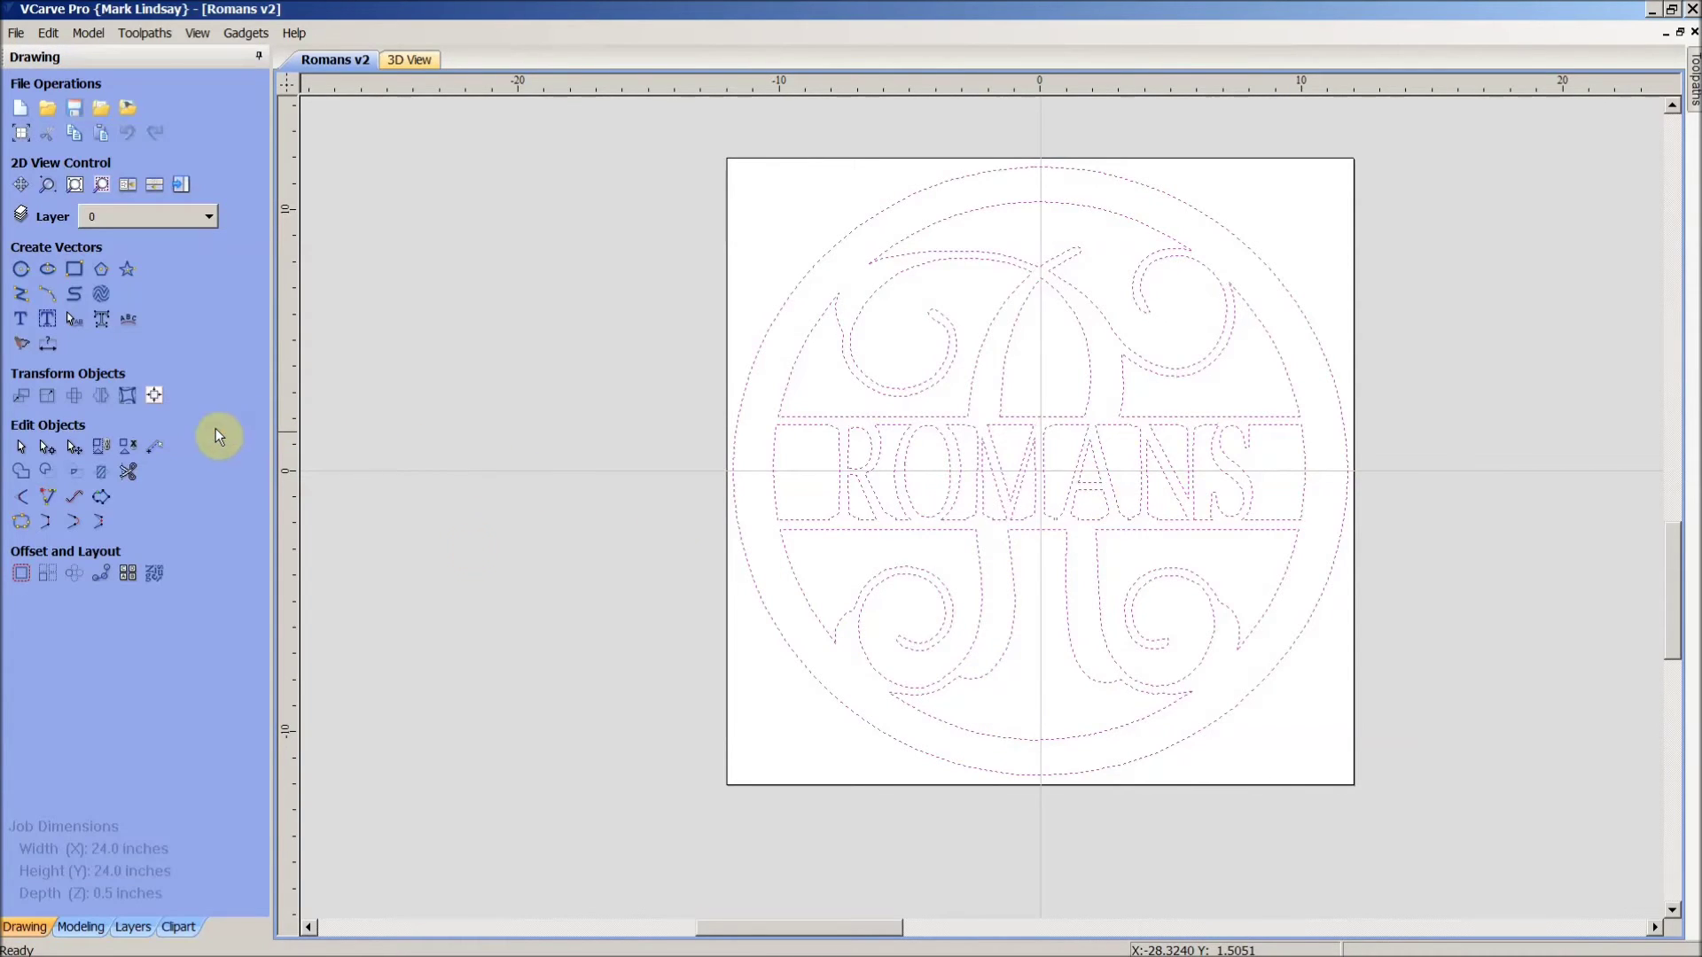
click(1051, 704)
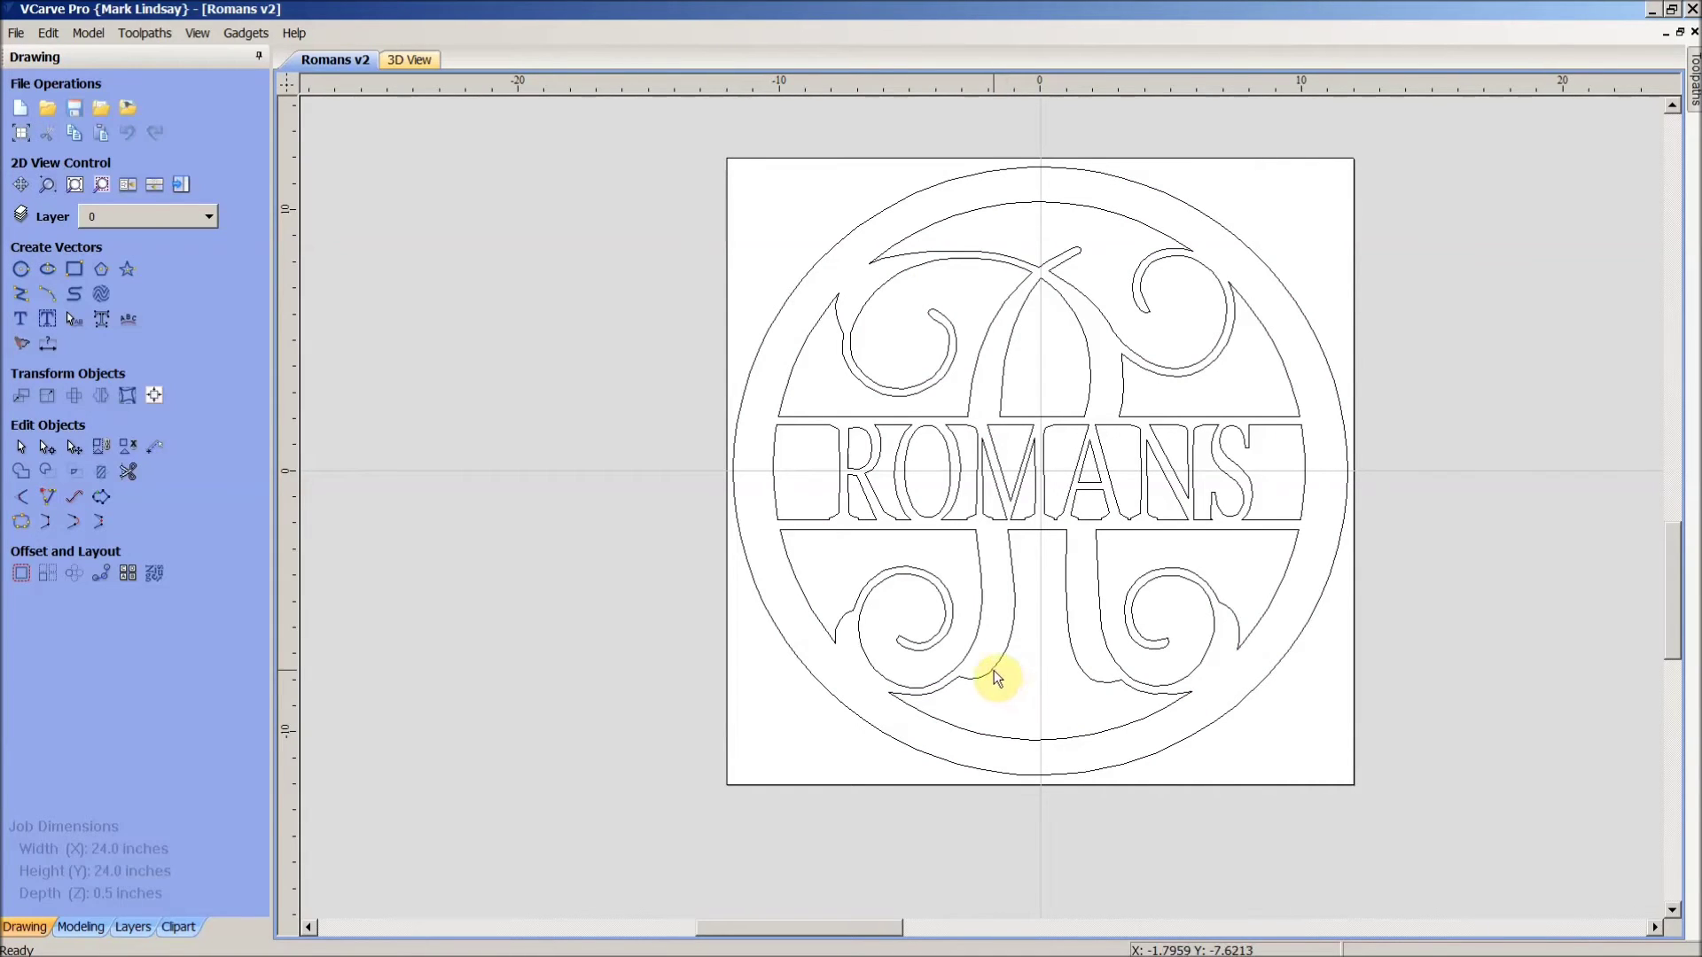
Show the nodes of the refitted lower-right scroll cutout and inspect their placement around the spiral.
click(1245, 638)
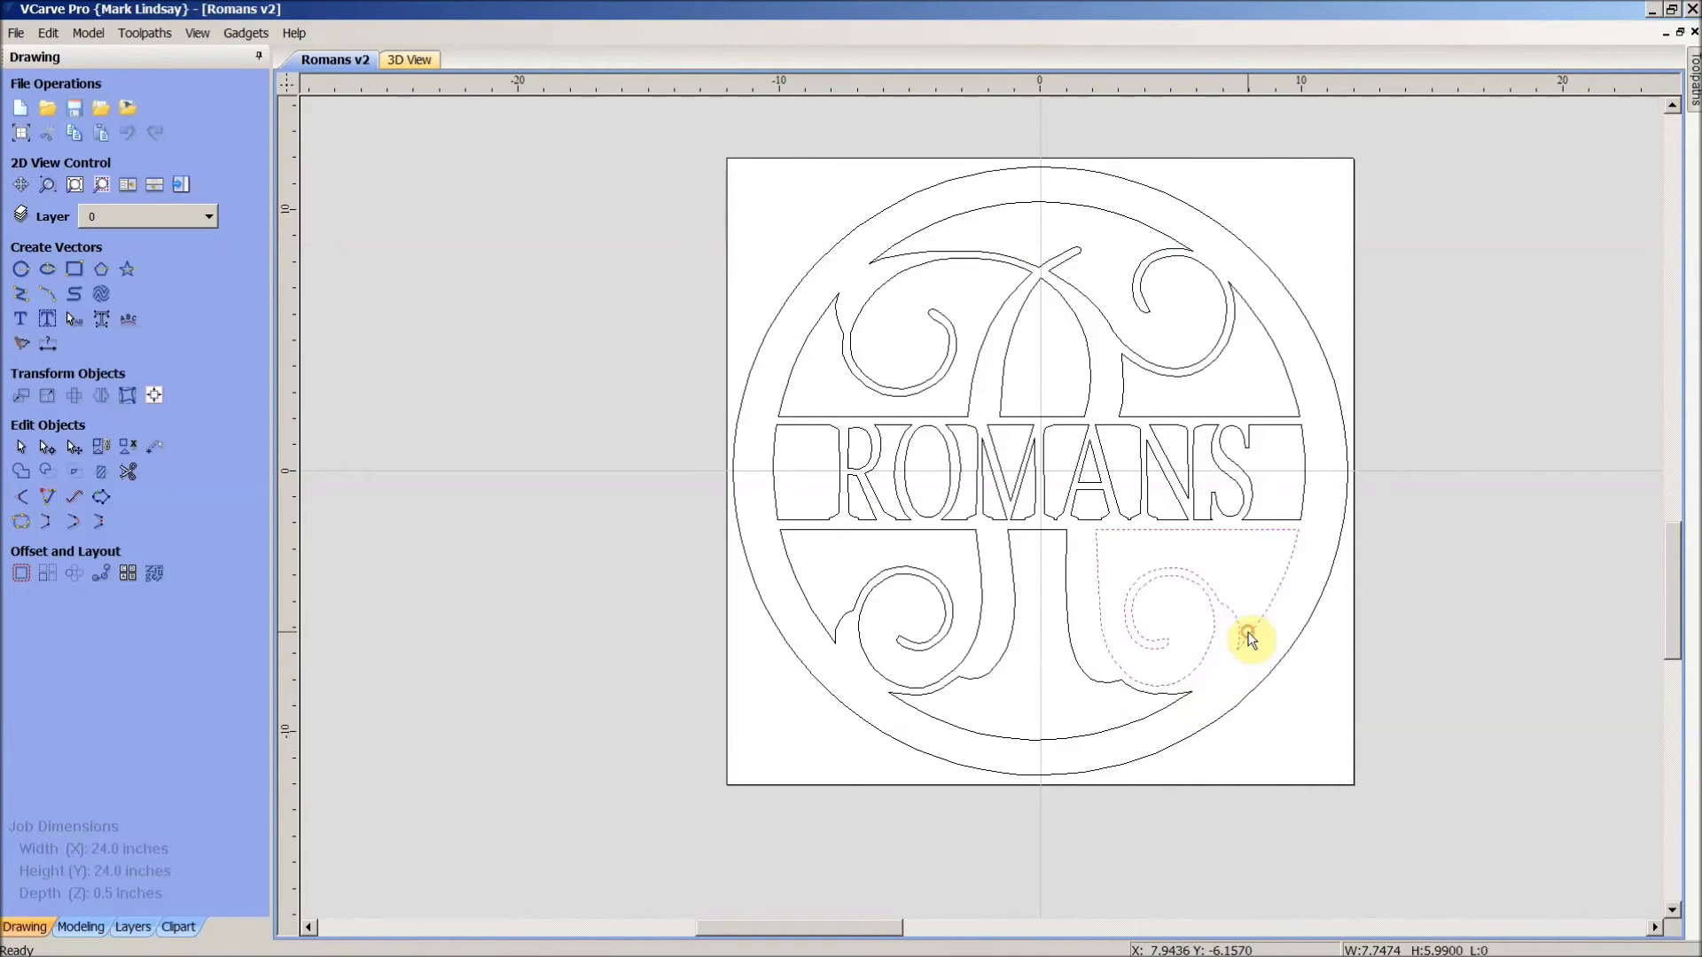
scroll(1215, 673, up, 2)
scroll(1205, 678, up, 1)
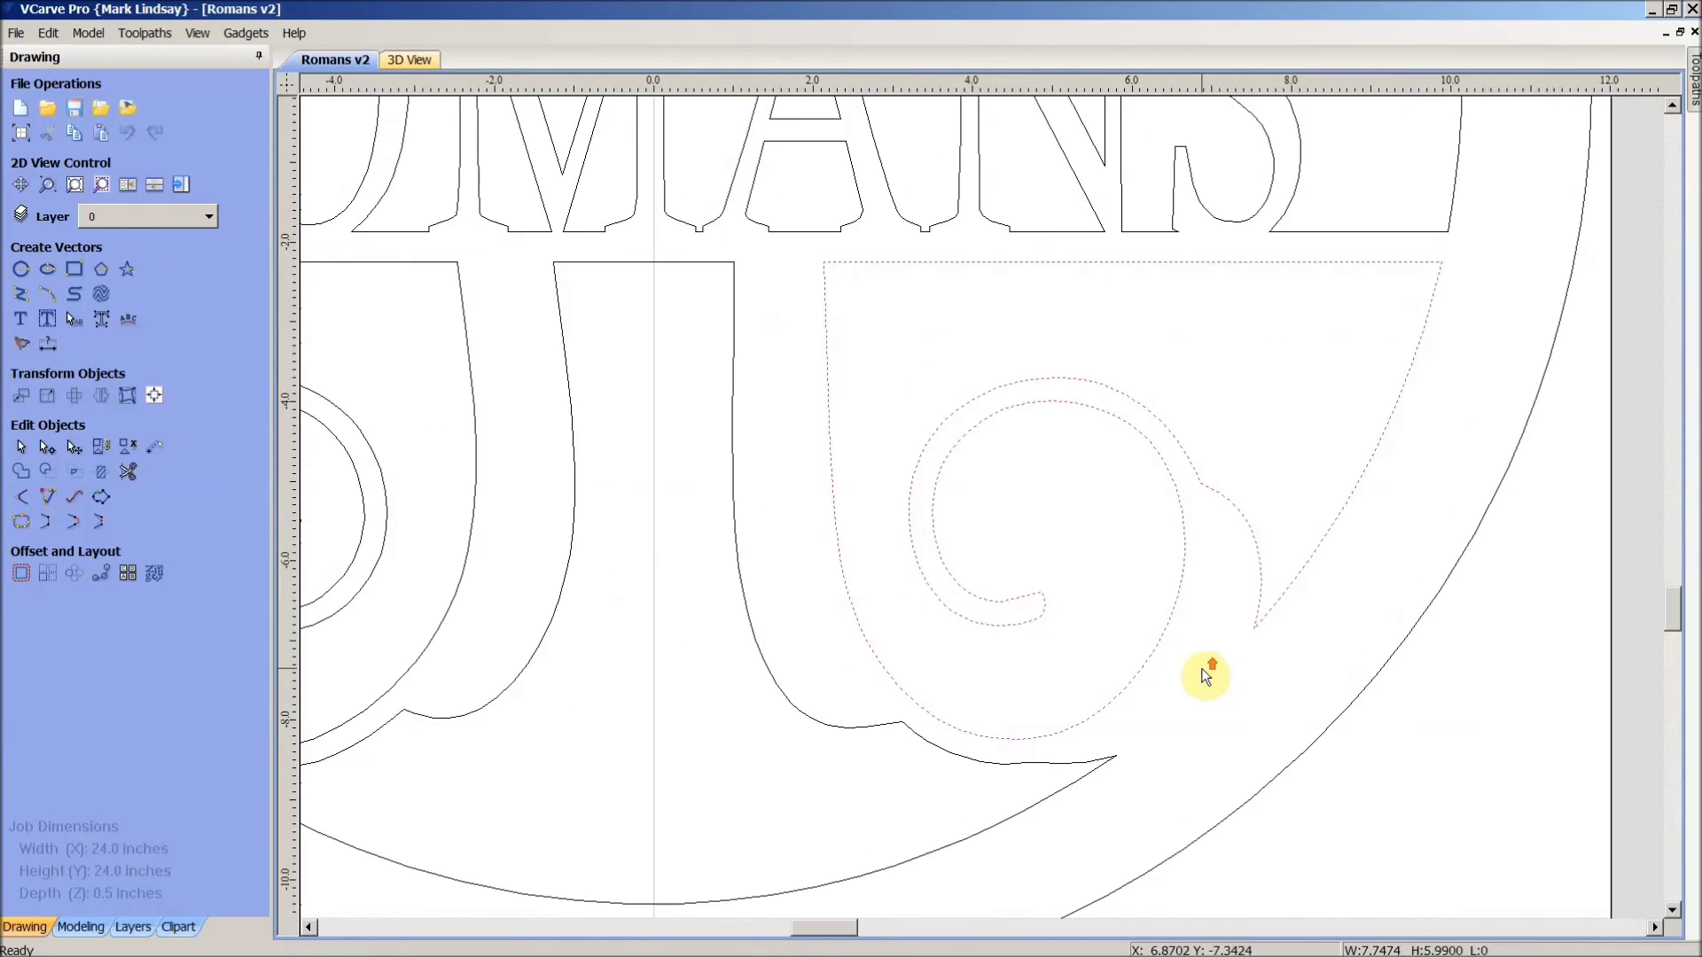
key(n)
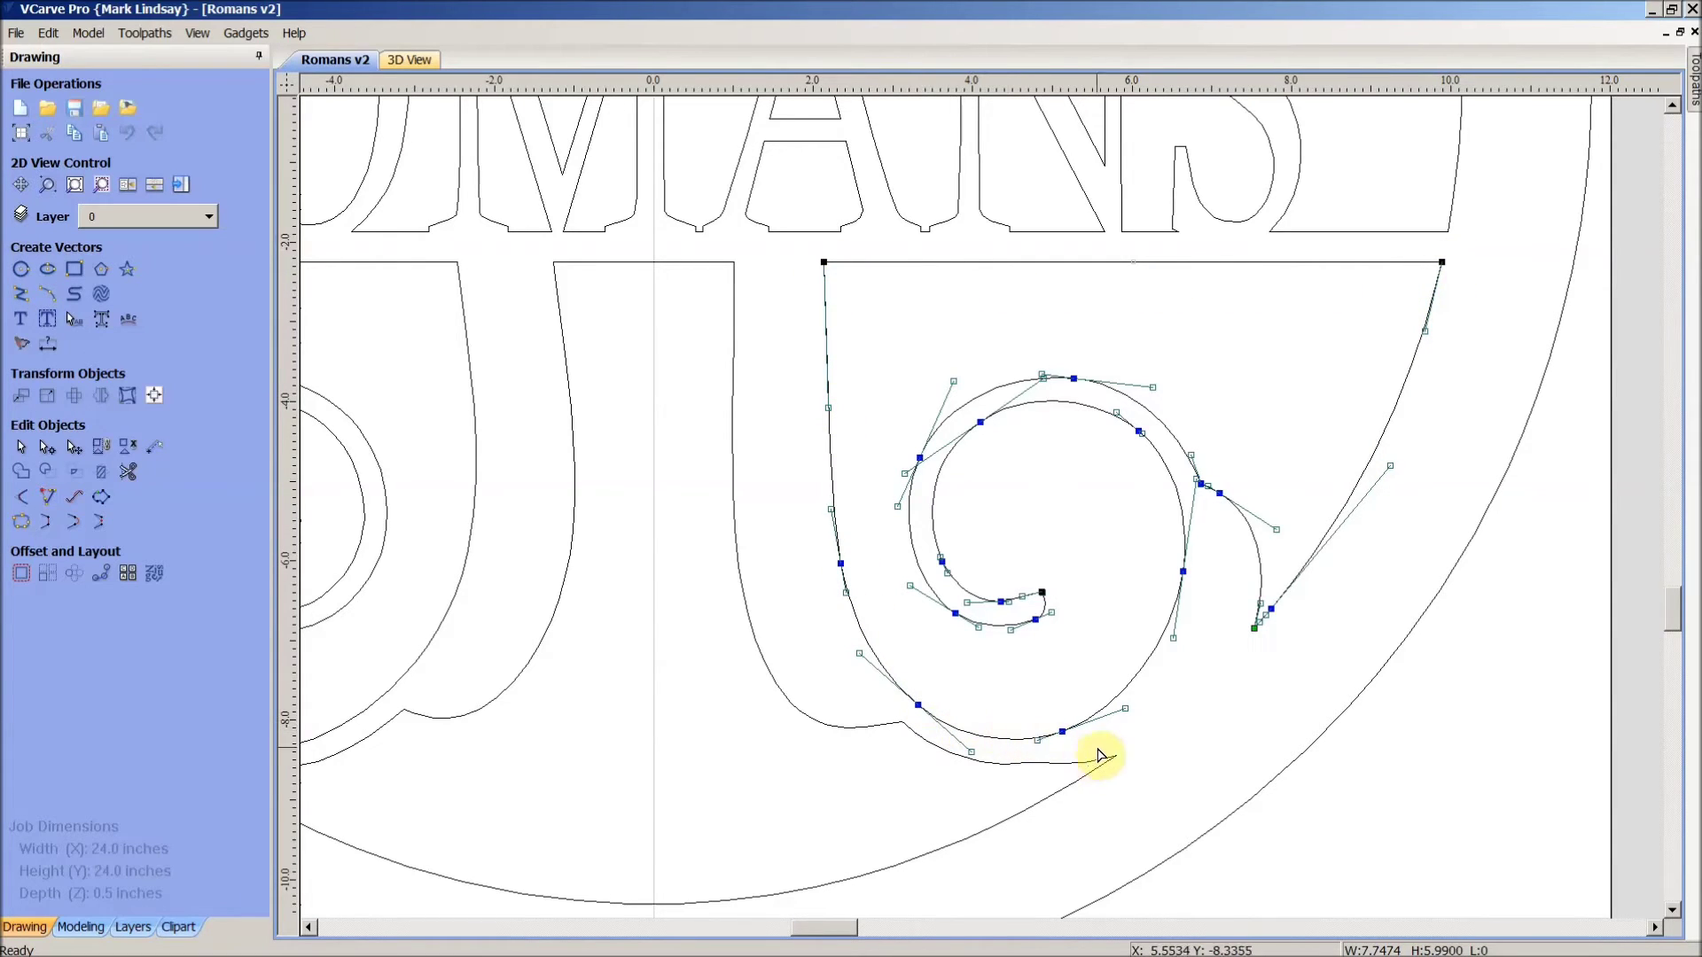
scroll(1160, 679, up, 2)
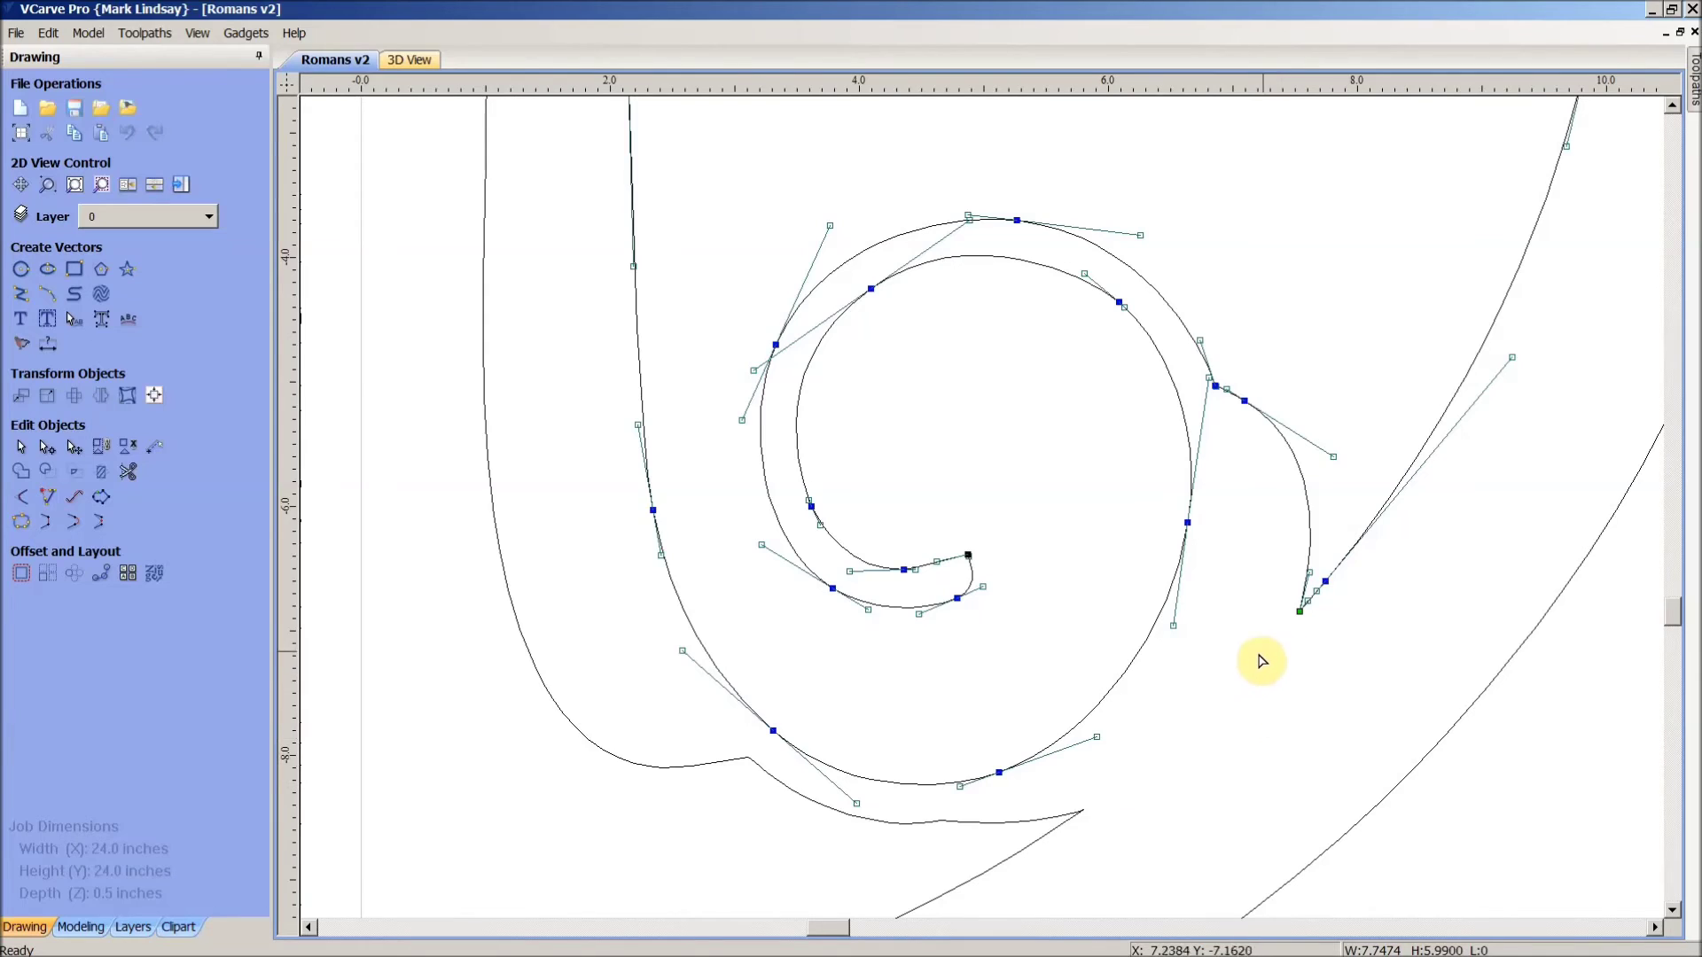
scroll(1268, 660, down, 2)
scroll(1250, 681, down, 2)
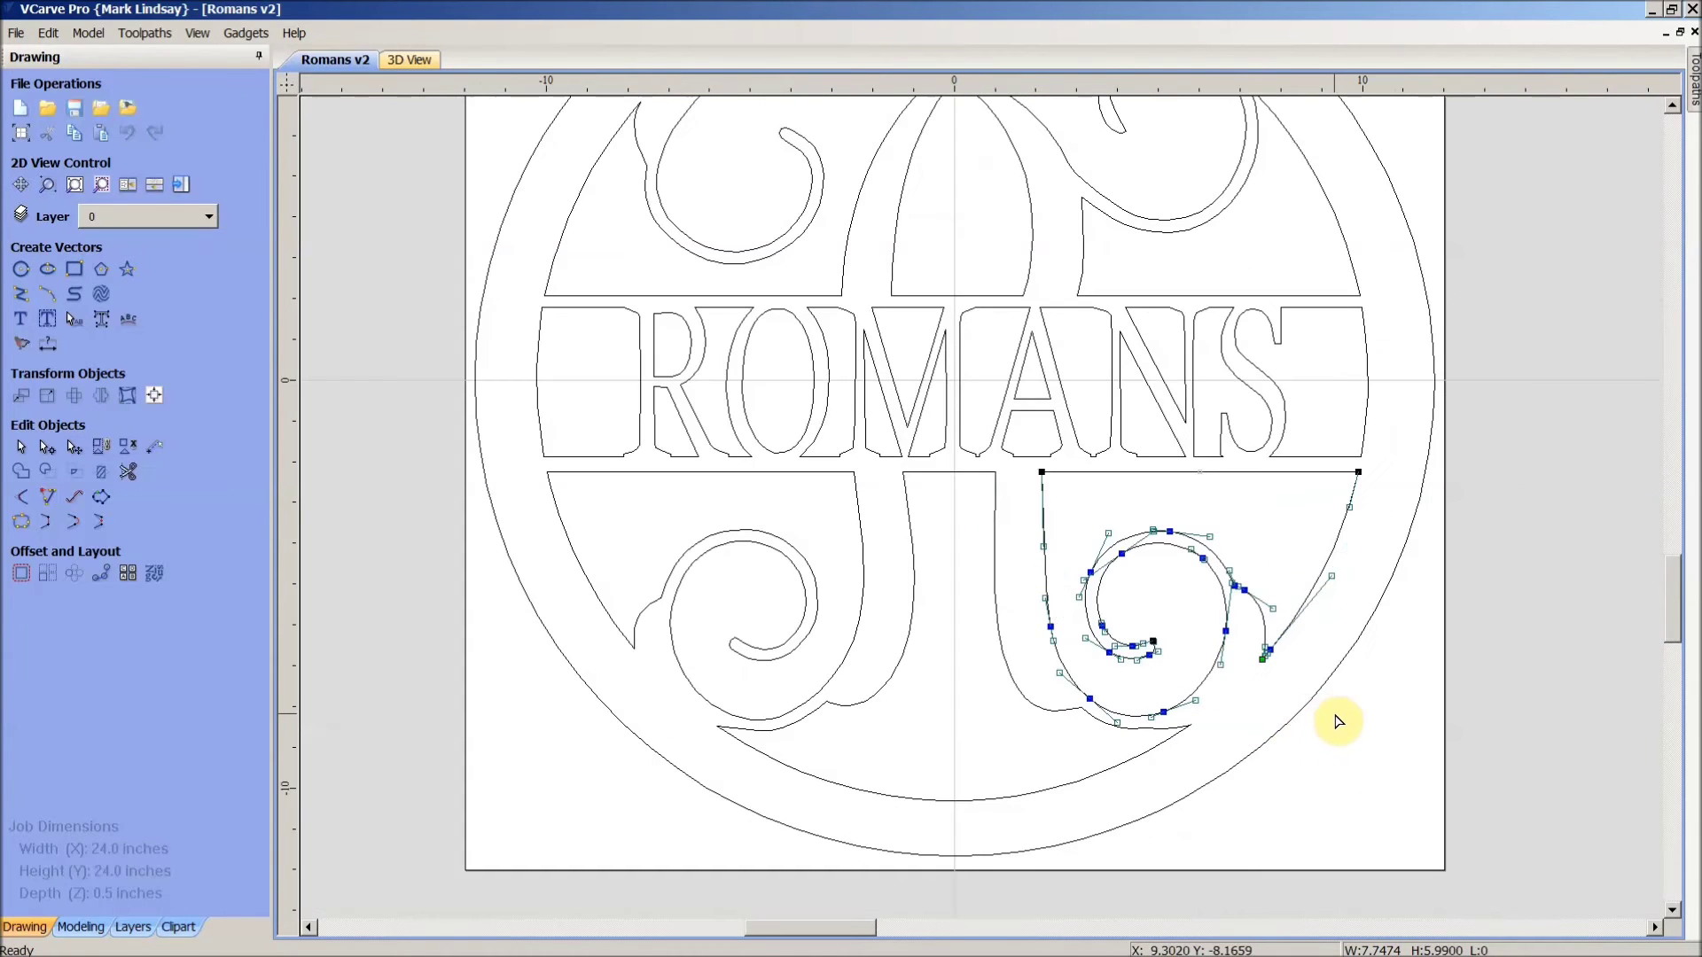
Deselect the lower-right scroll cutout and display the nodes of the bottom centre cutout to inspect their placement.
click(1336, 720)
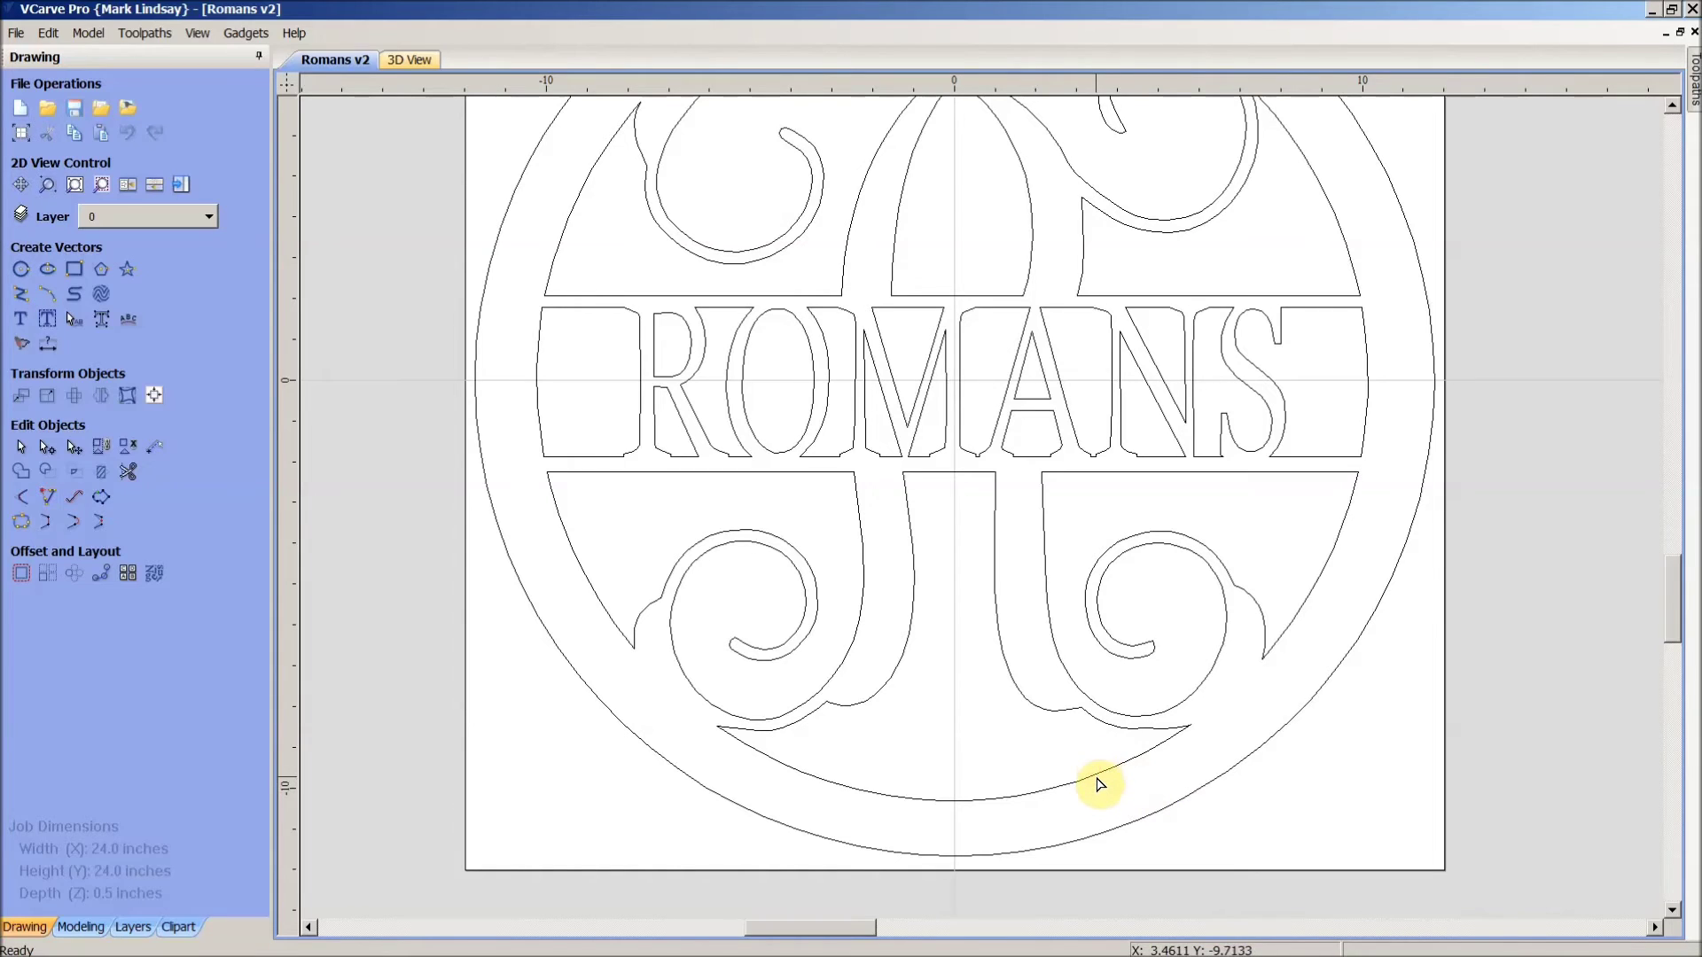
click(1093, 773)
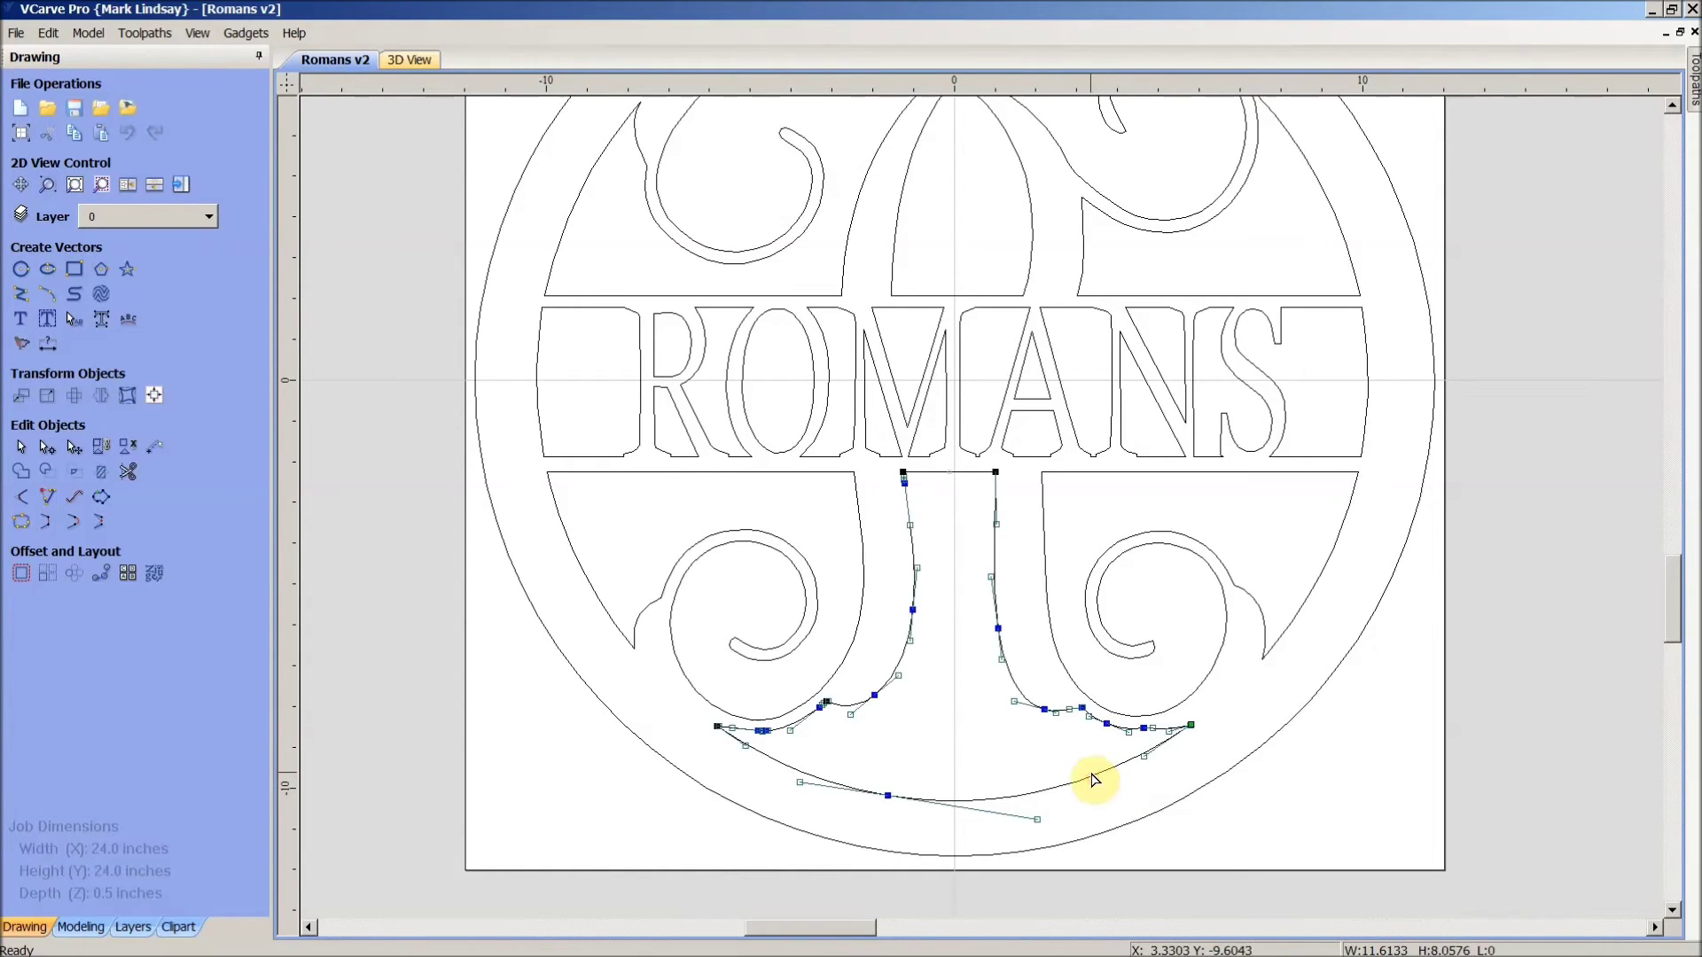
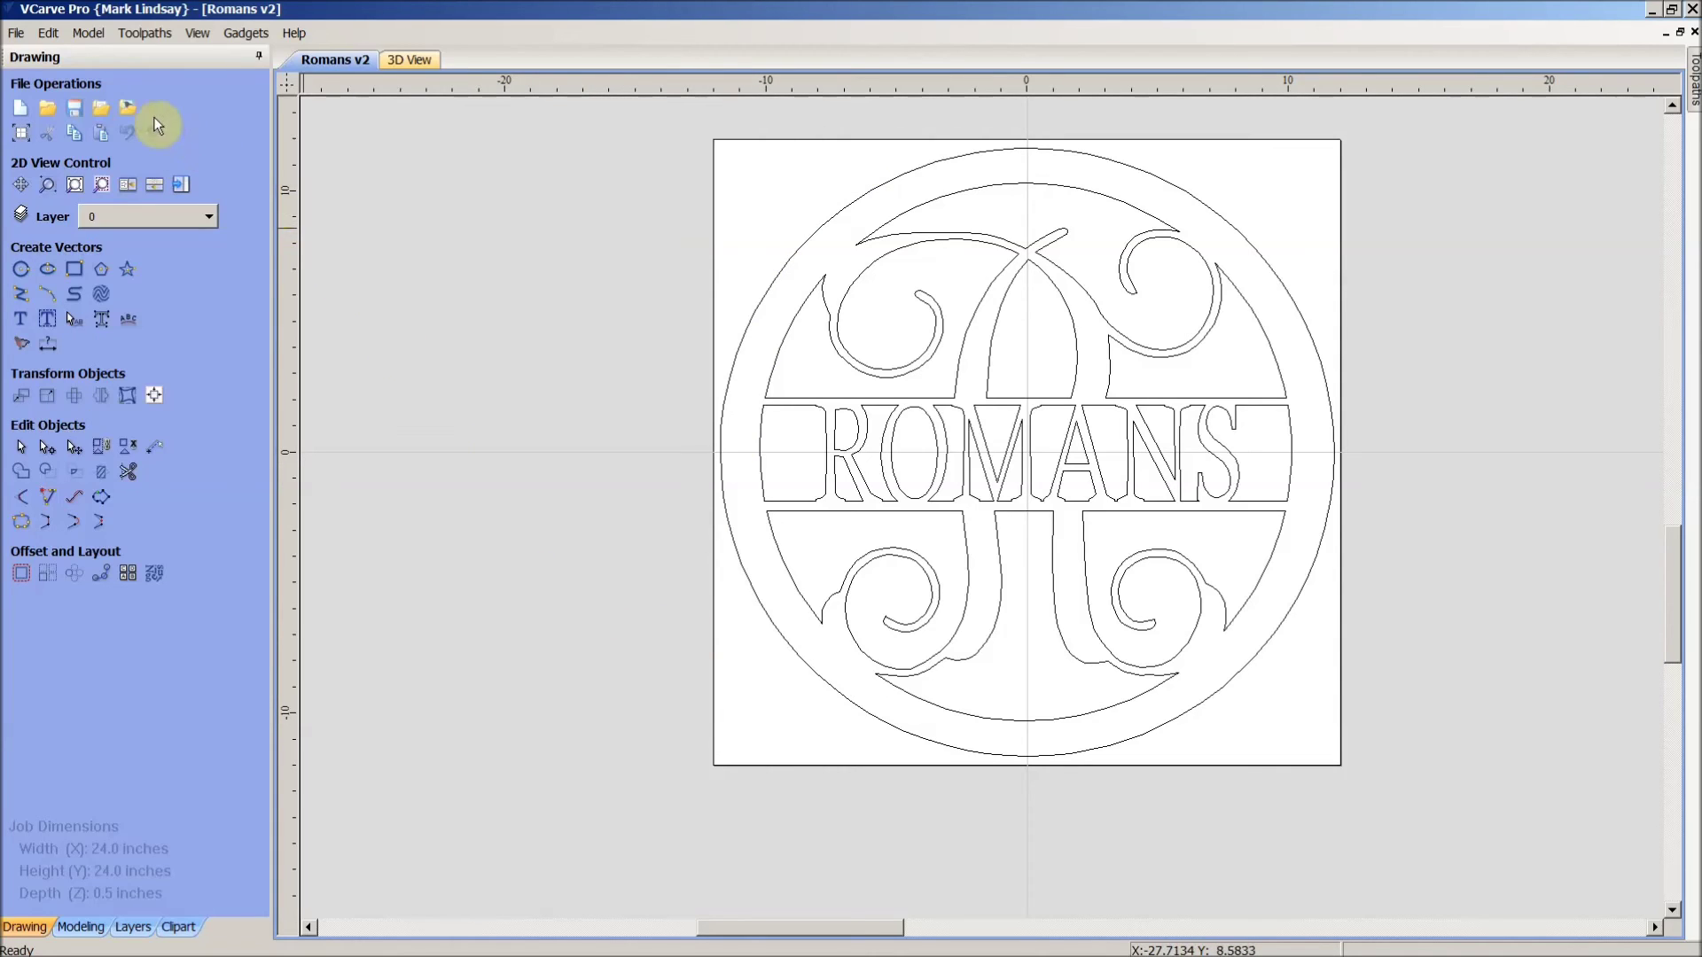
Save the Romans v2 file with its refitted vectors.
click(16, 33)
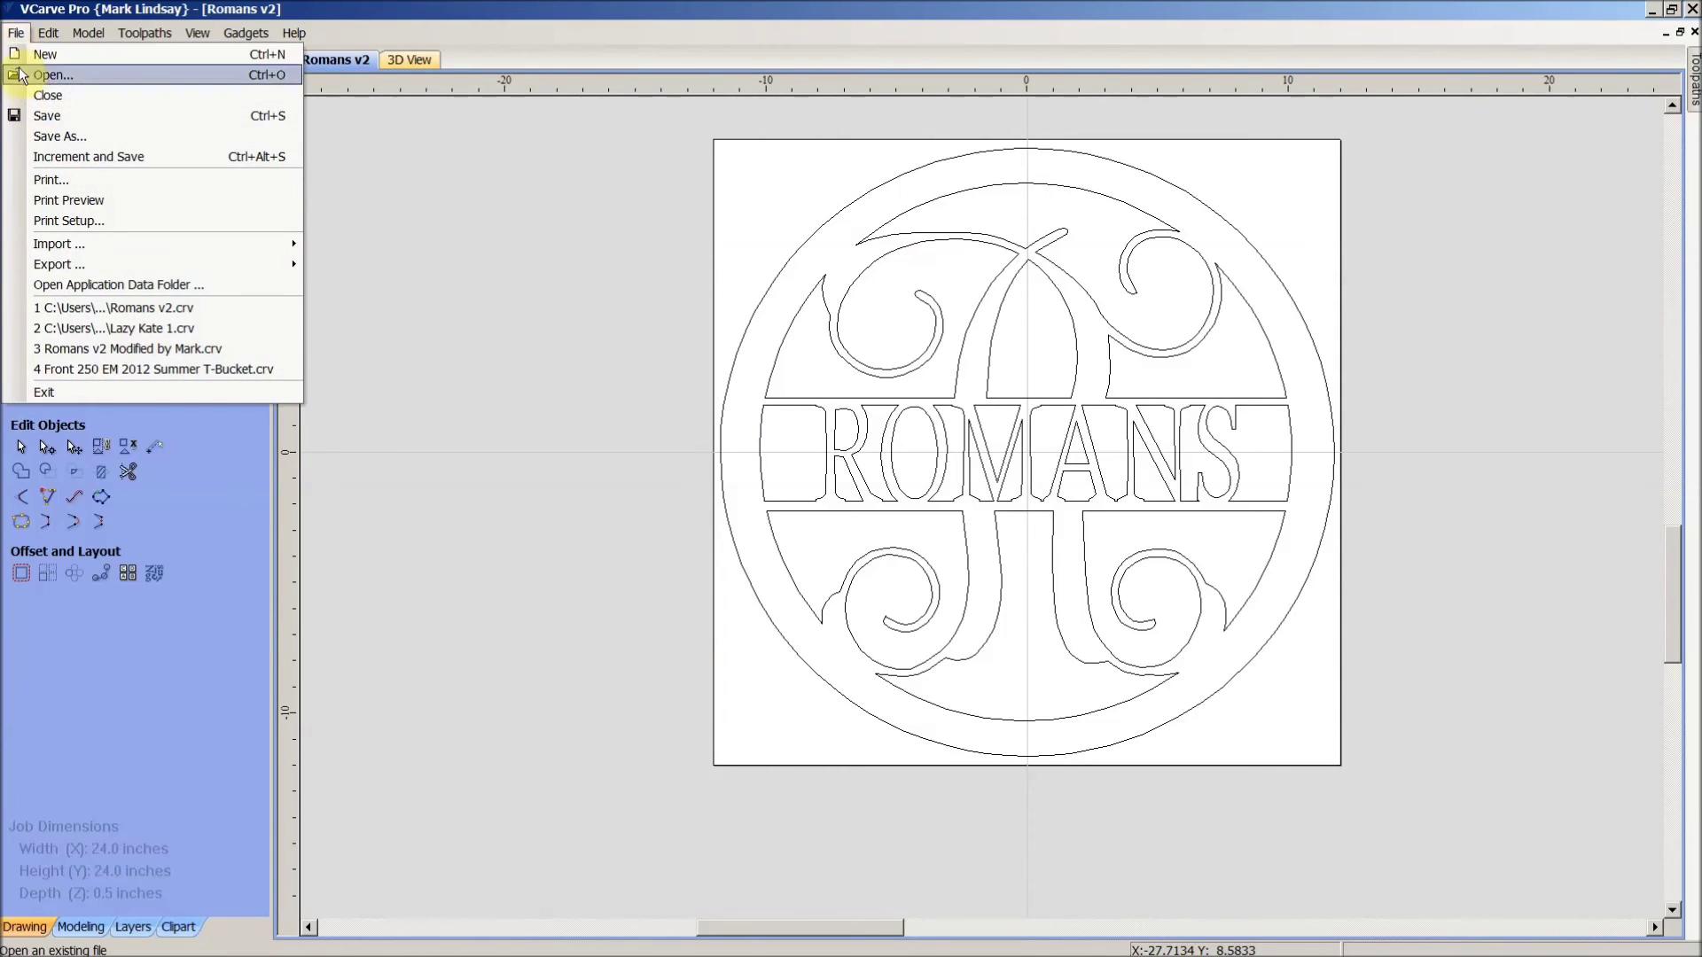
click(45, 115)
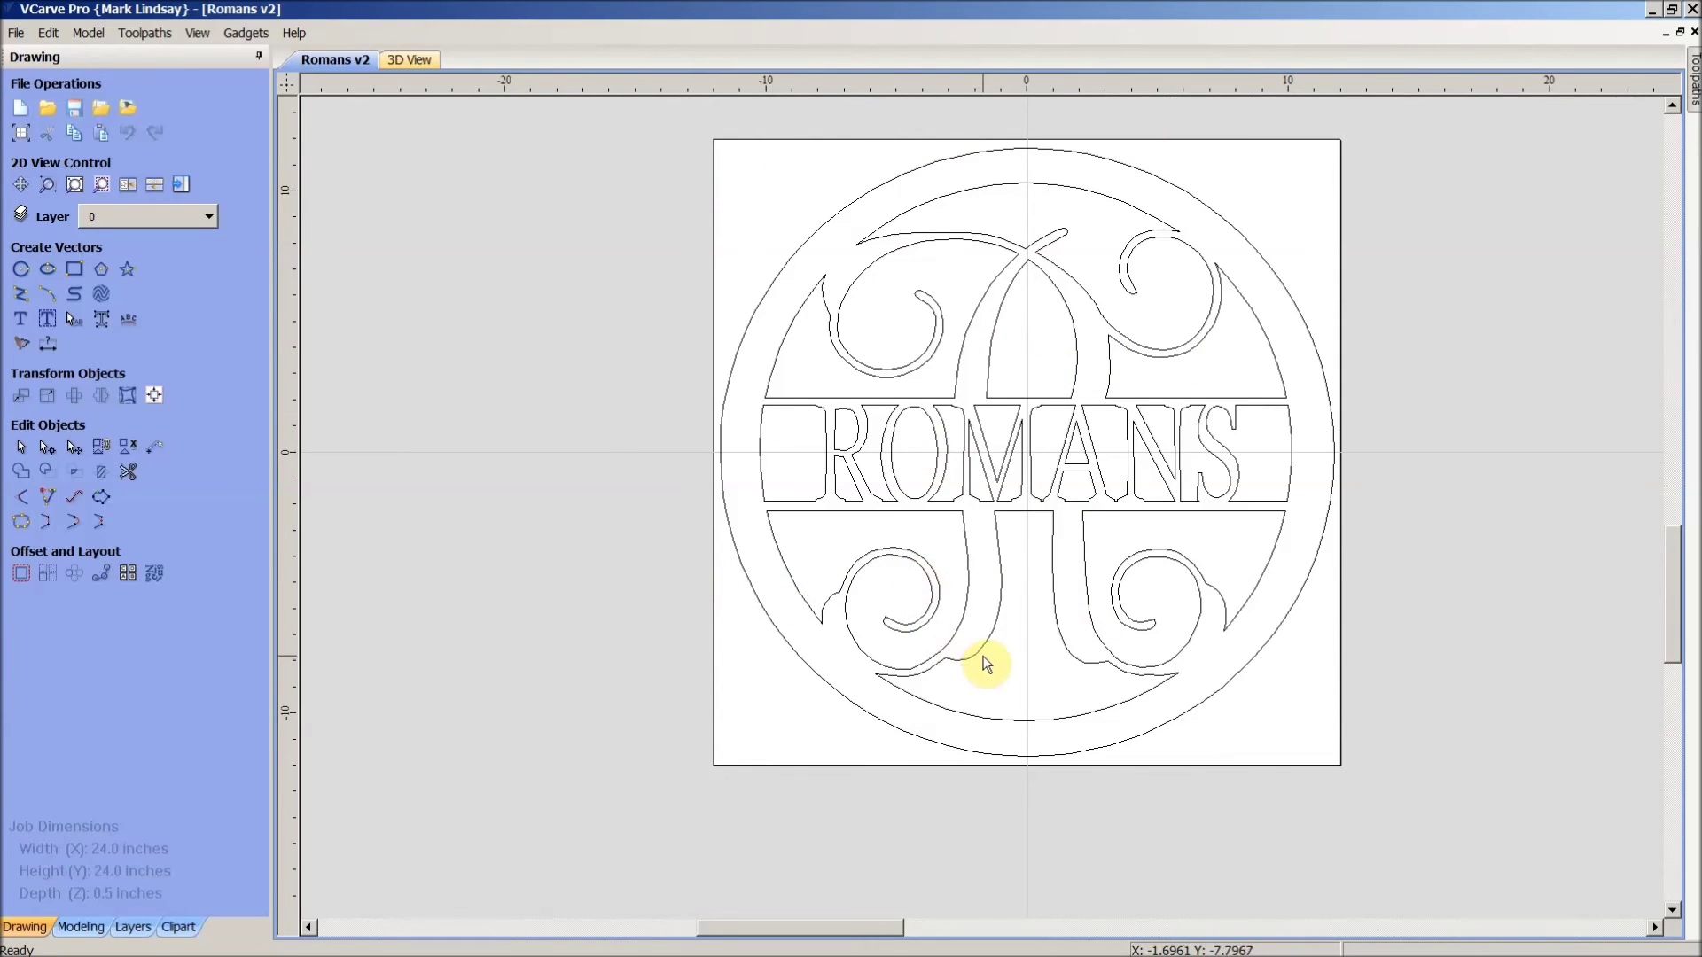
Calculate a 2D profile toolpath 0.5 inches deep, machining inside every vector except the outer circle.
click(180, 184)
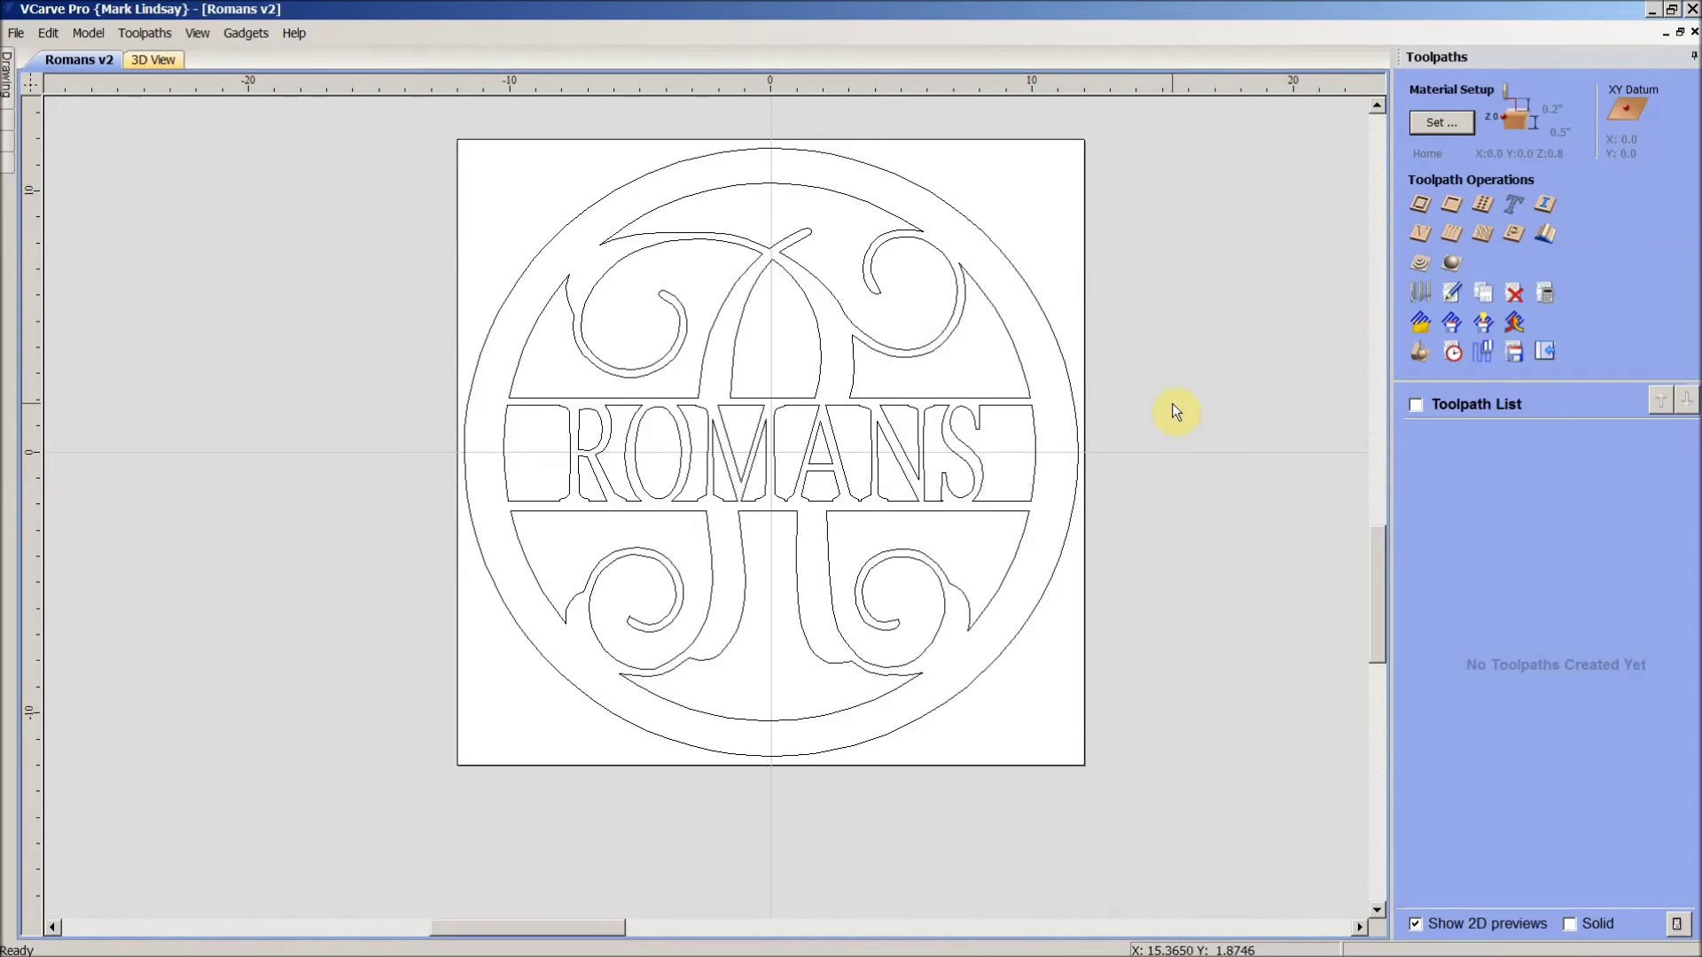
key(ctrl+a)
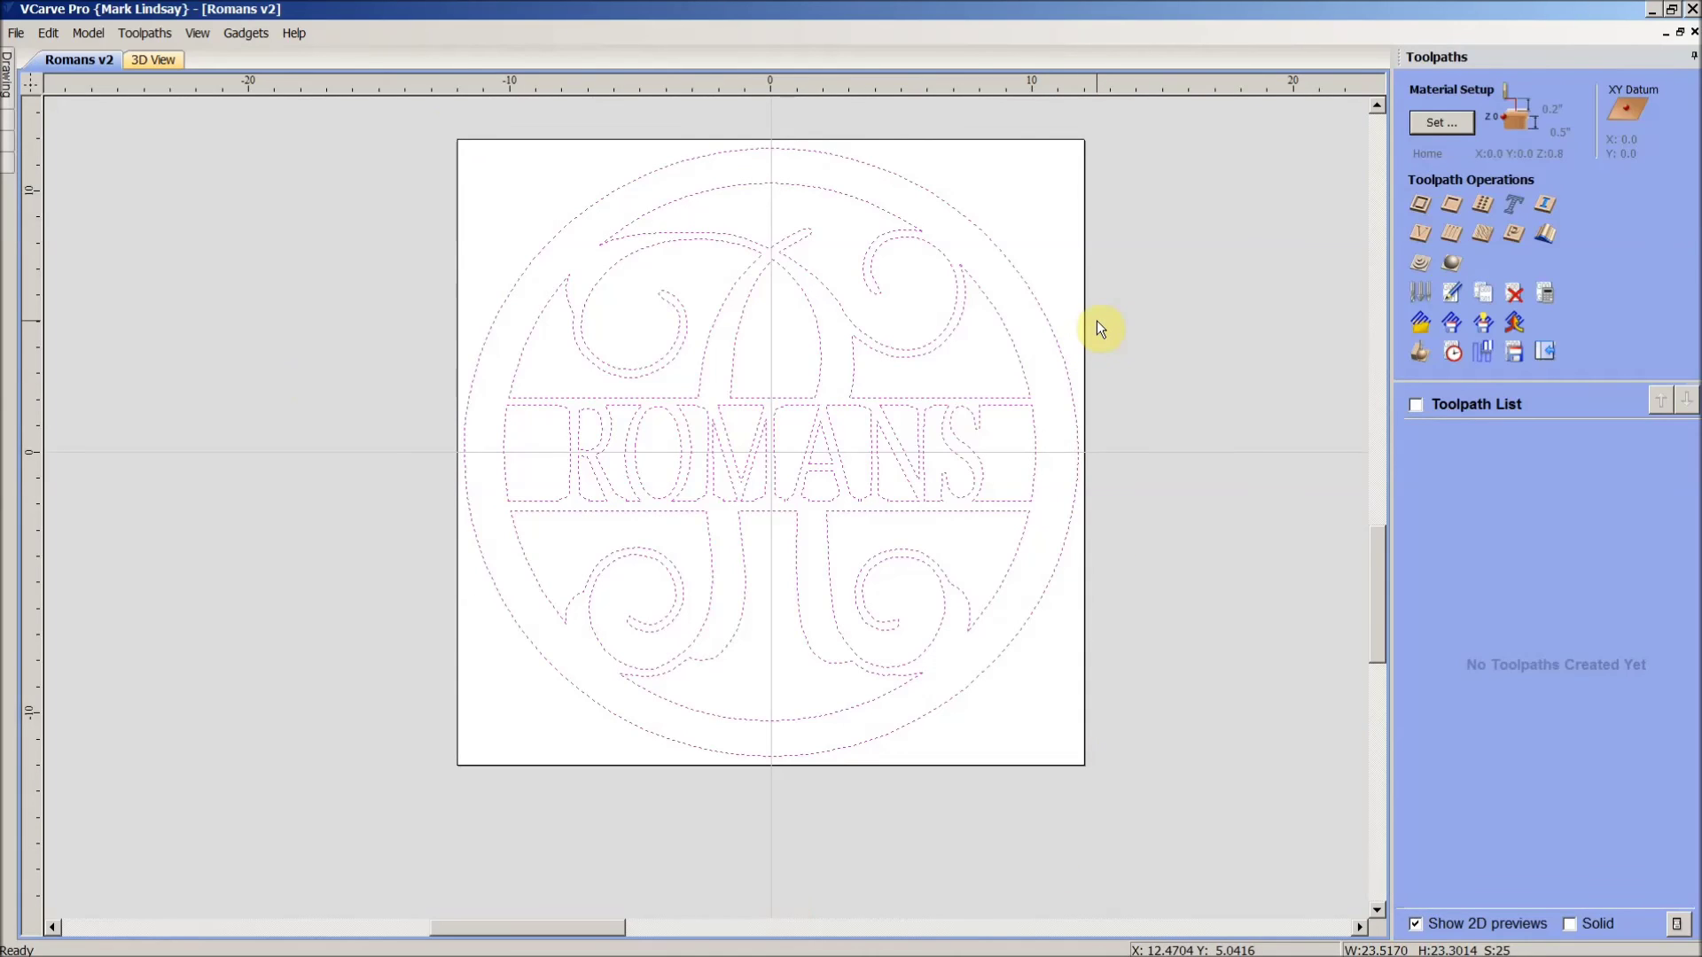
ctrl+click(1053, 337)
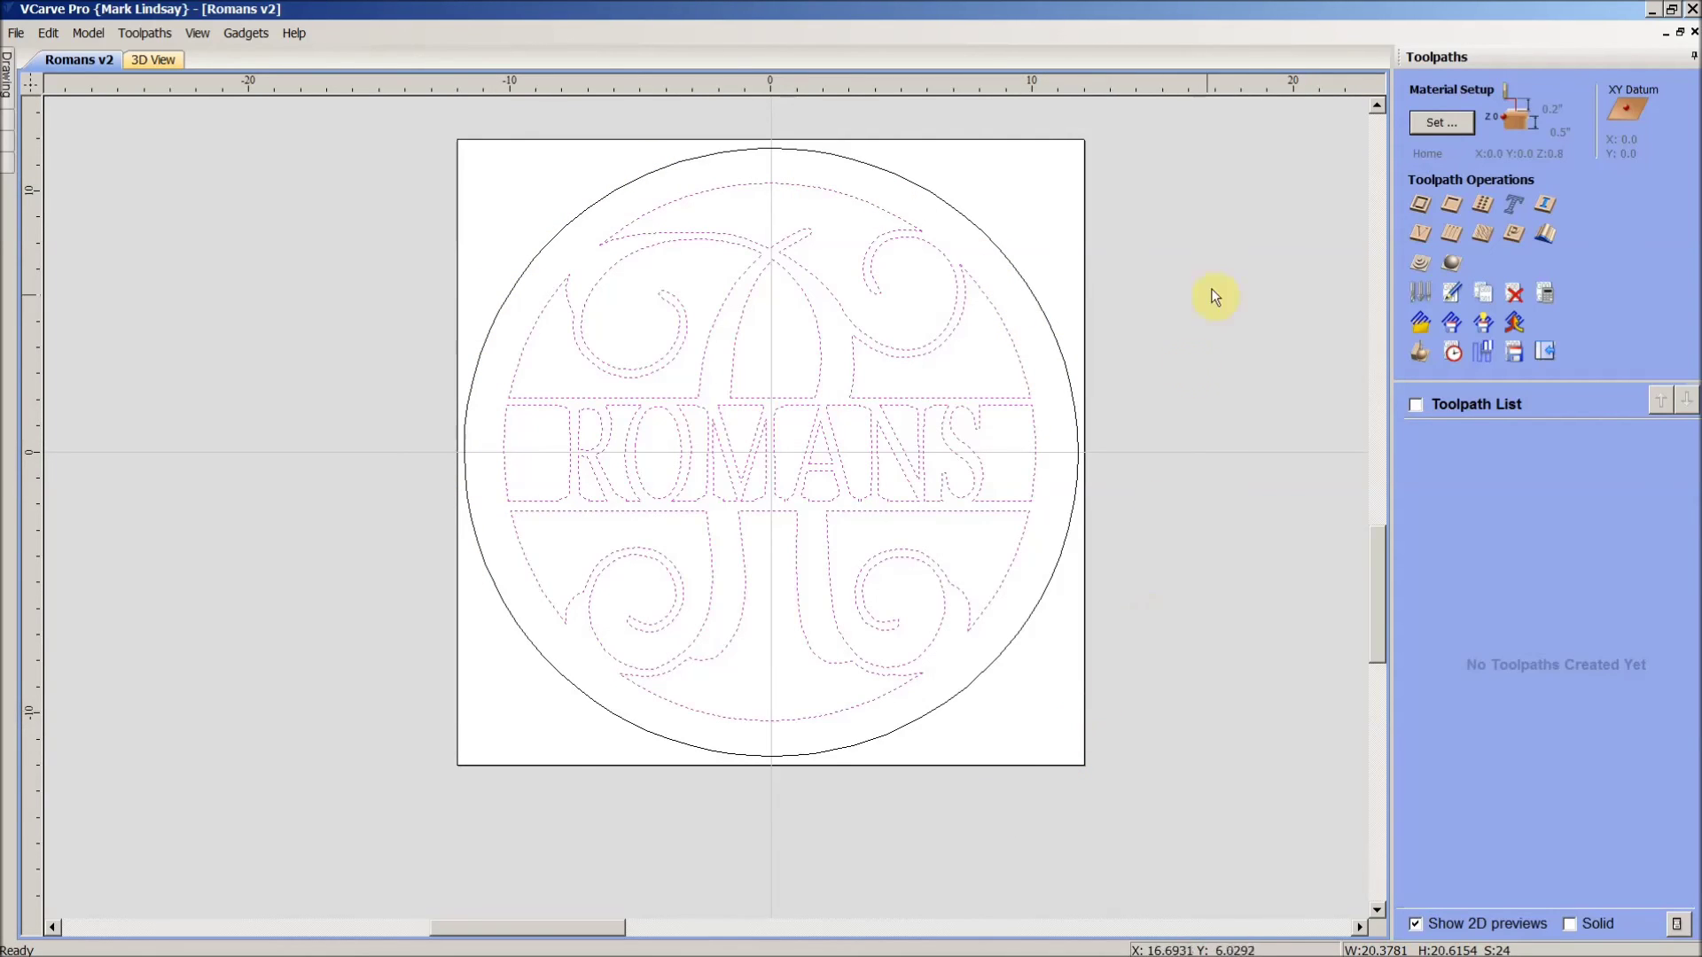
click(1420, 208)
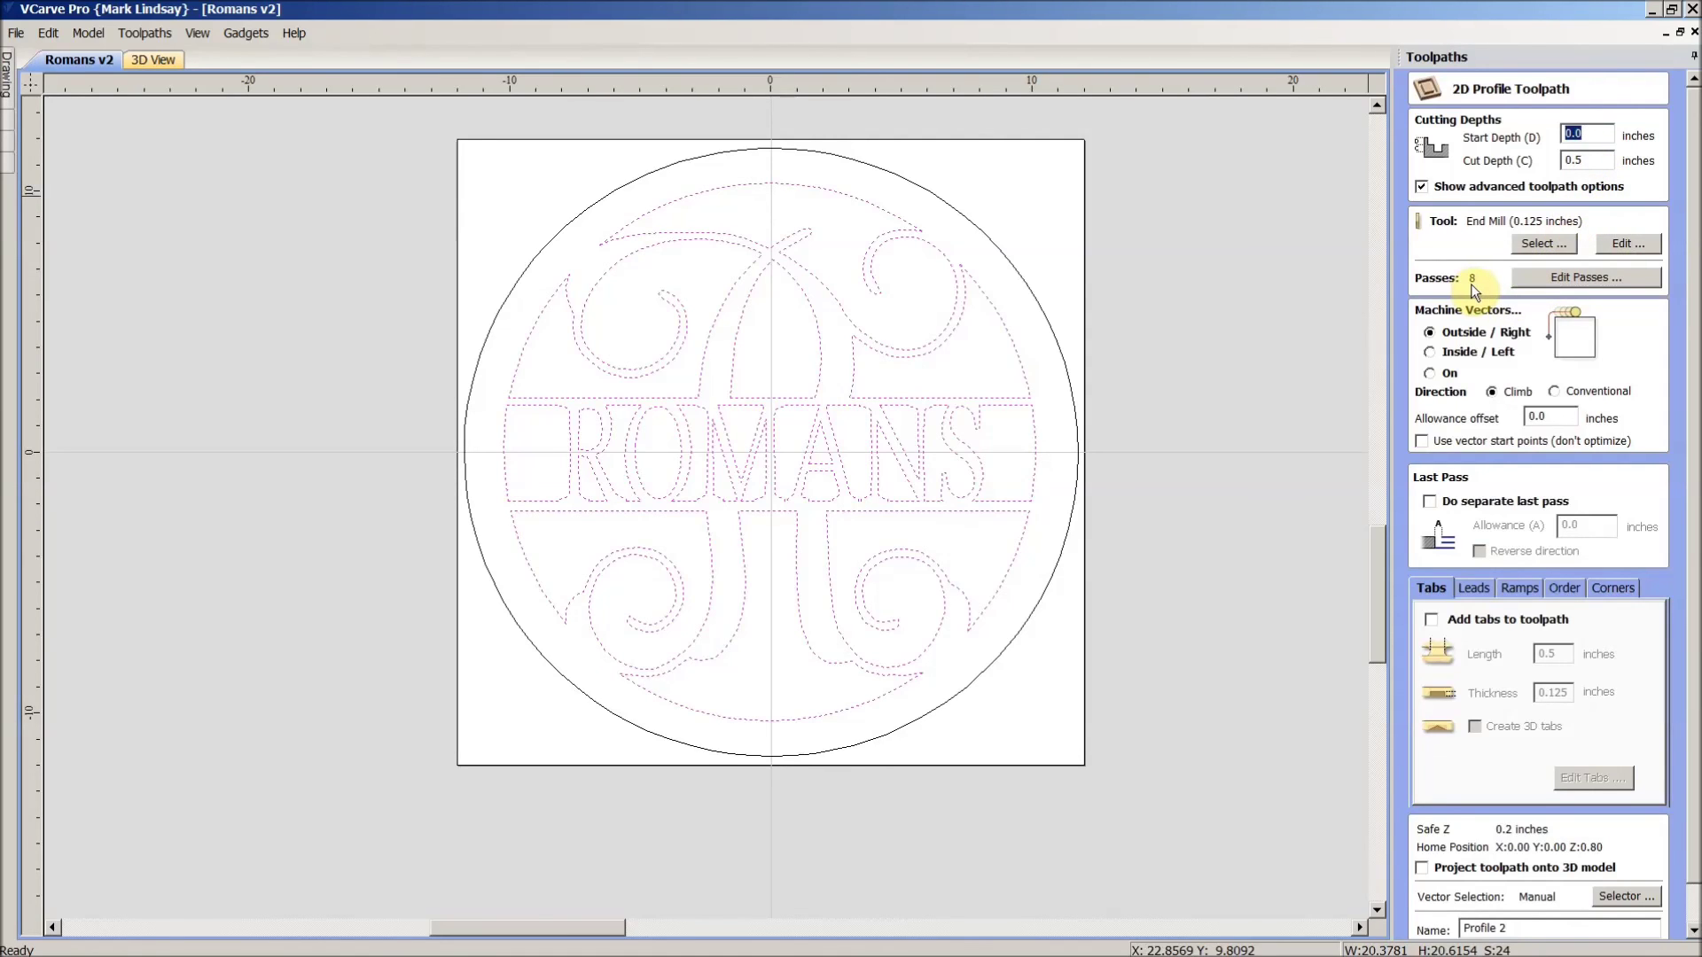
click(1429, 352)
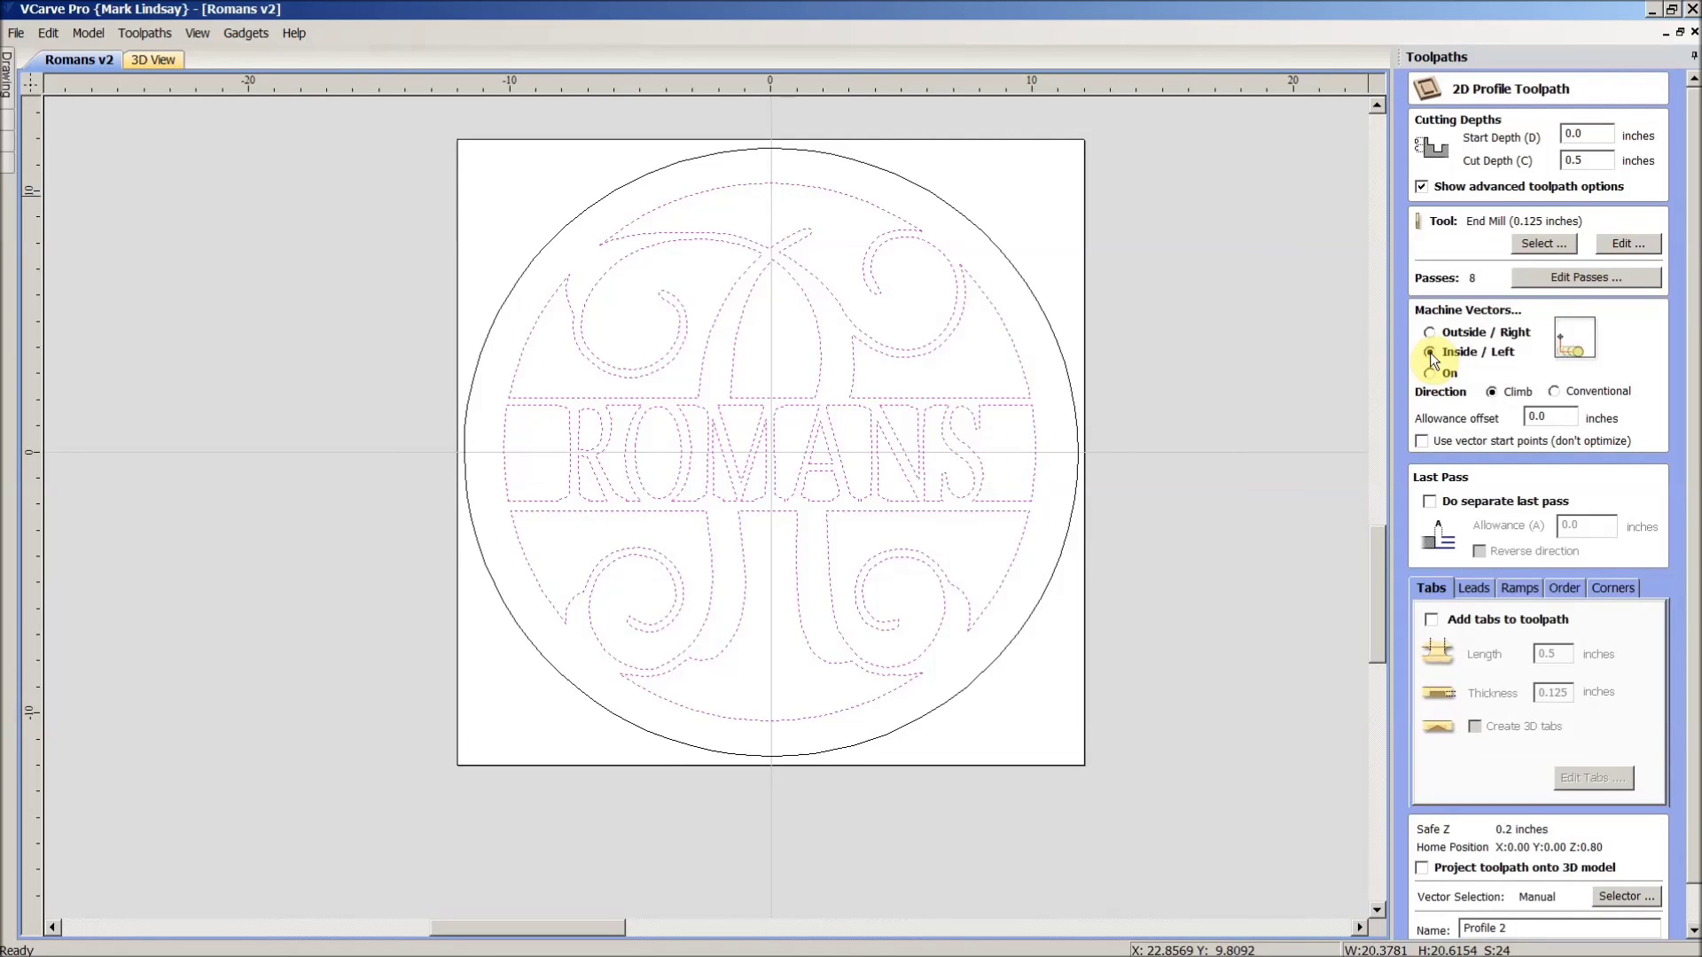
drag(1688, 282, 1695, 406)
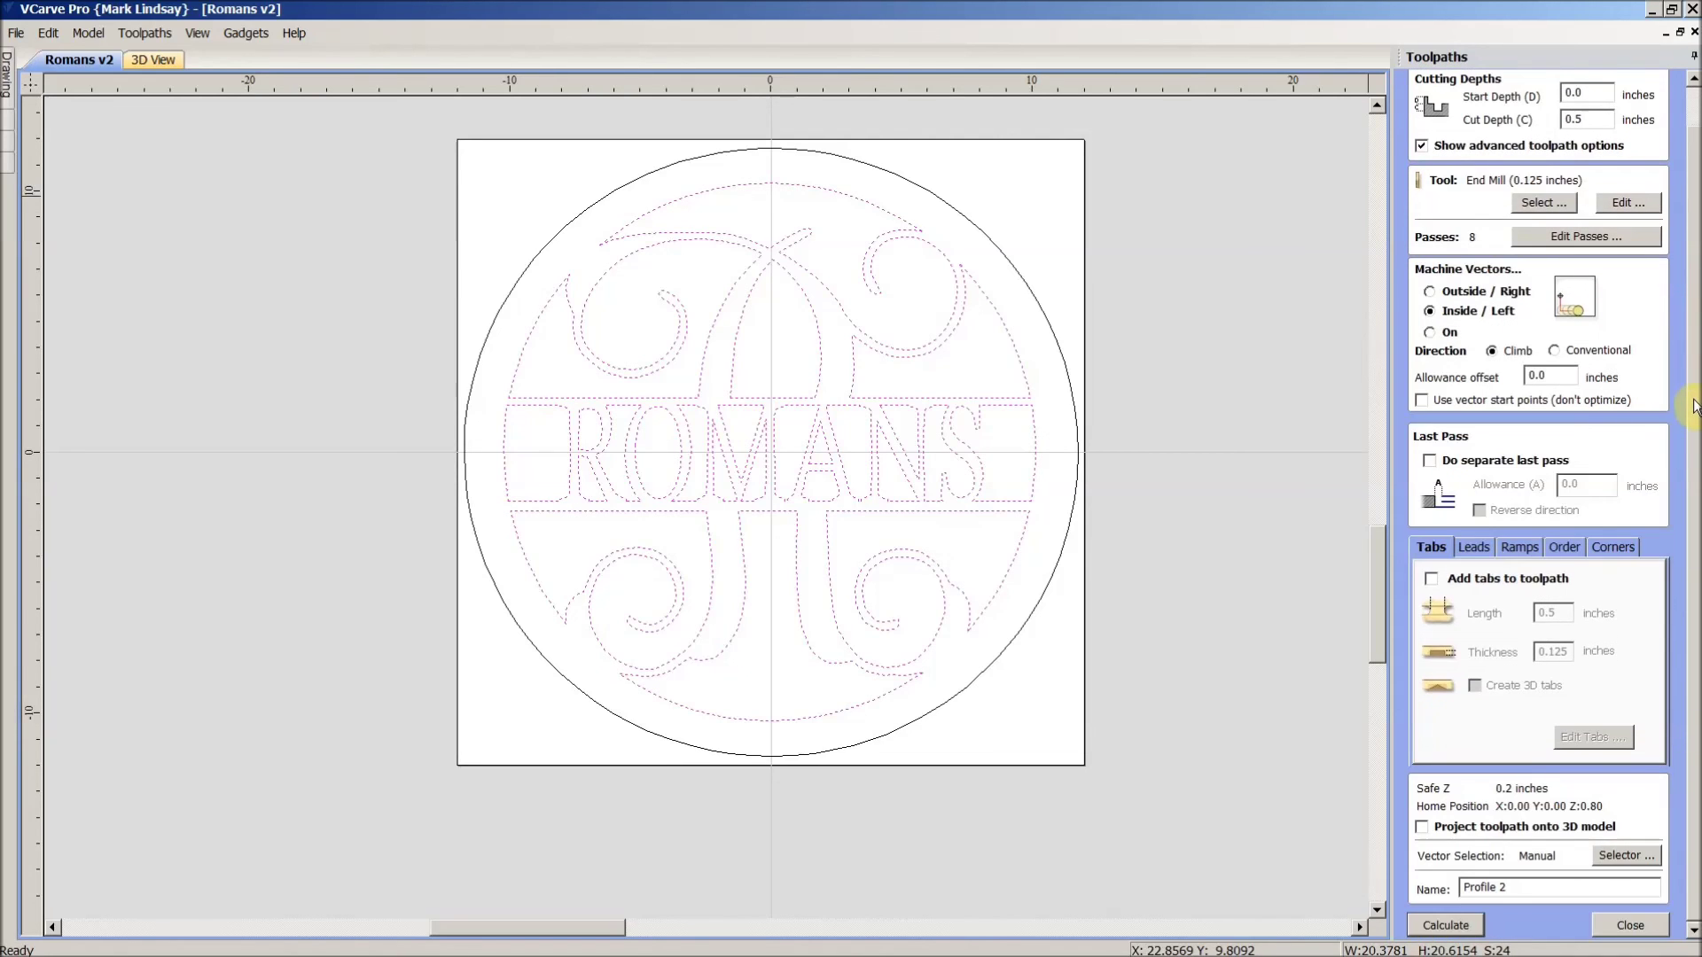
click(1454, 925)
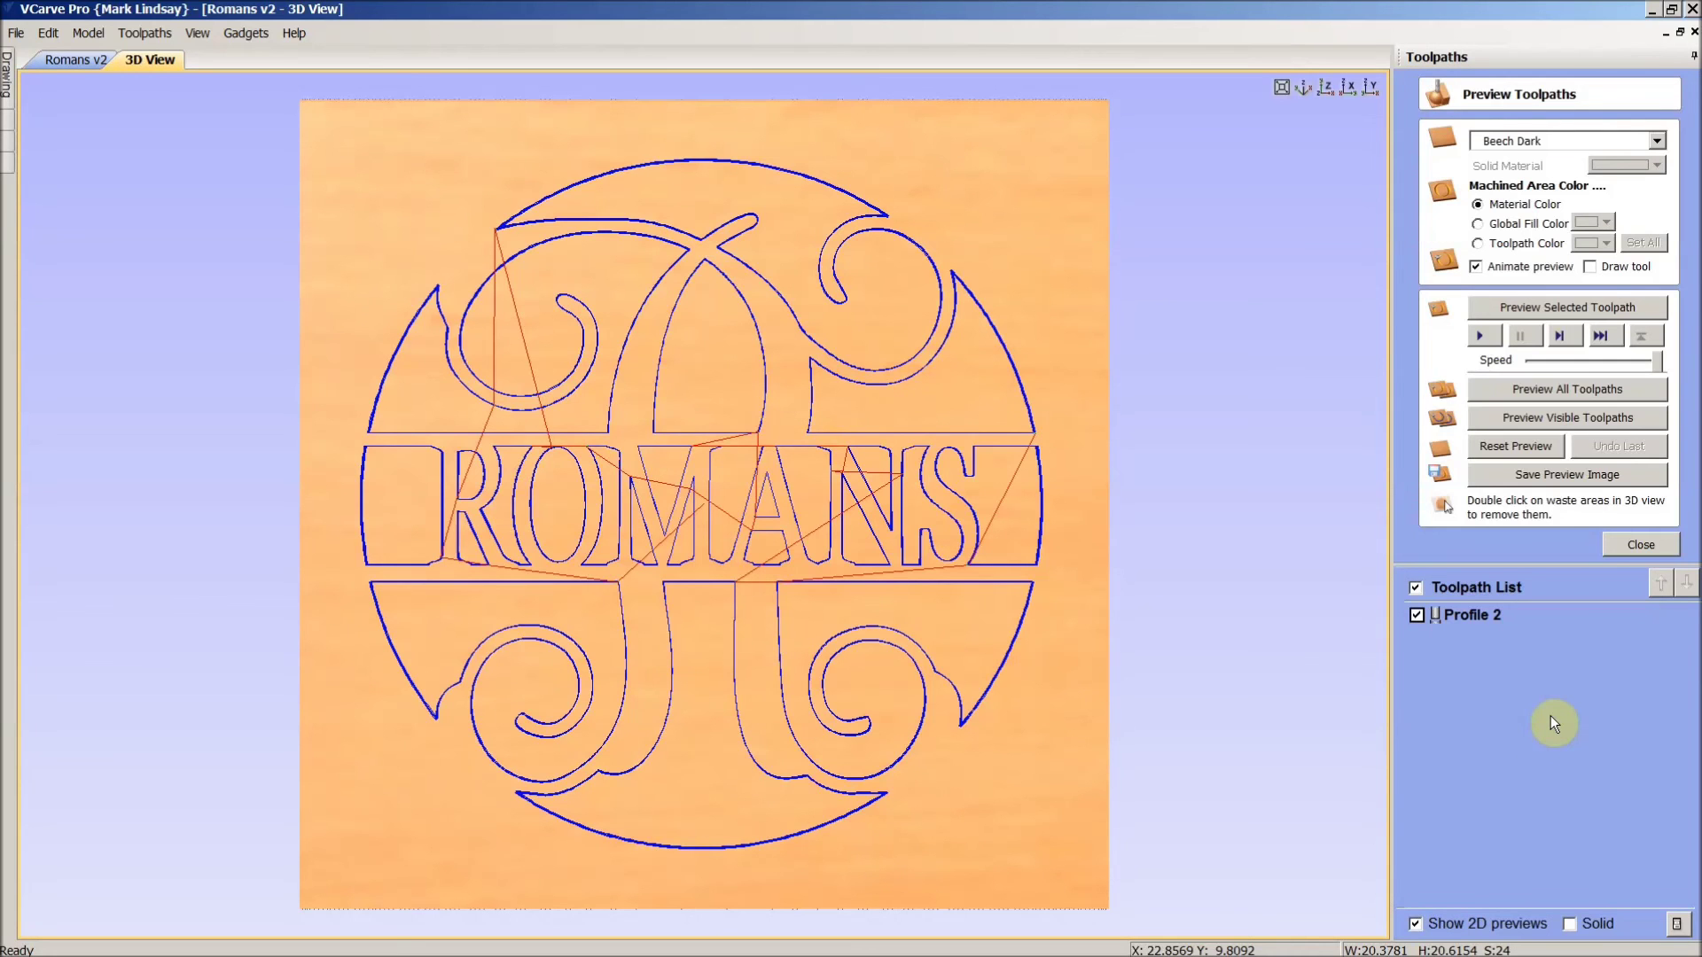
Preview the selected profile toolpath and remove the waste pieces from the lower-right scroll and bottom centre cutouts.
click(1559, 308)
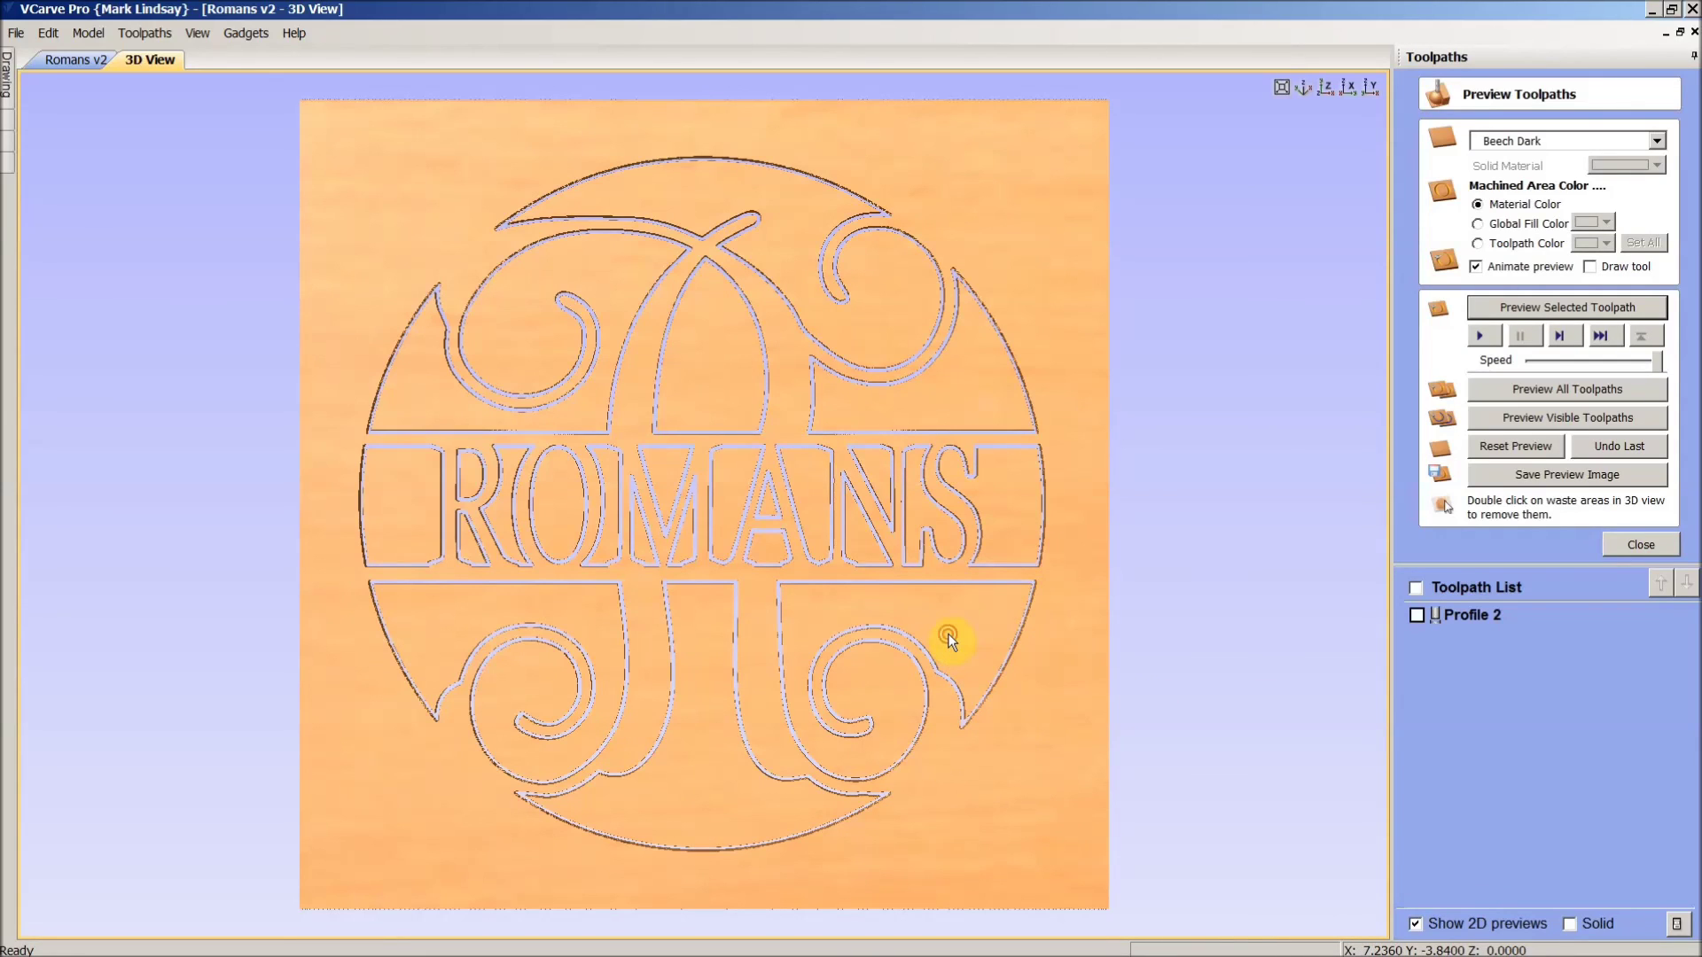
double_click(1011, 602)
double_click(741, 796)
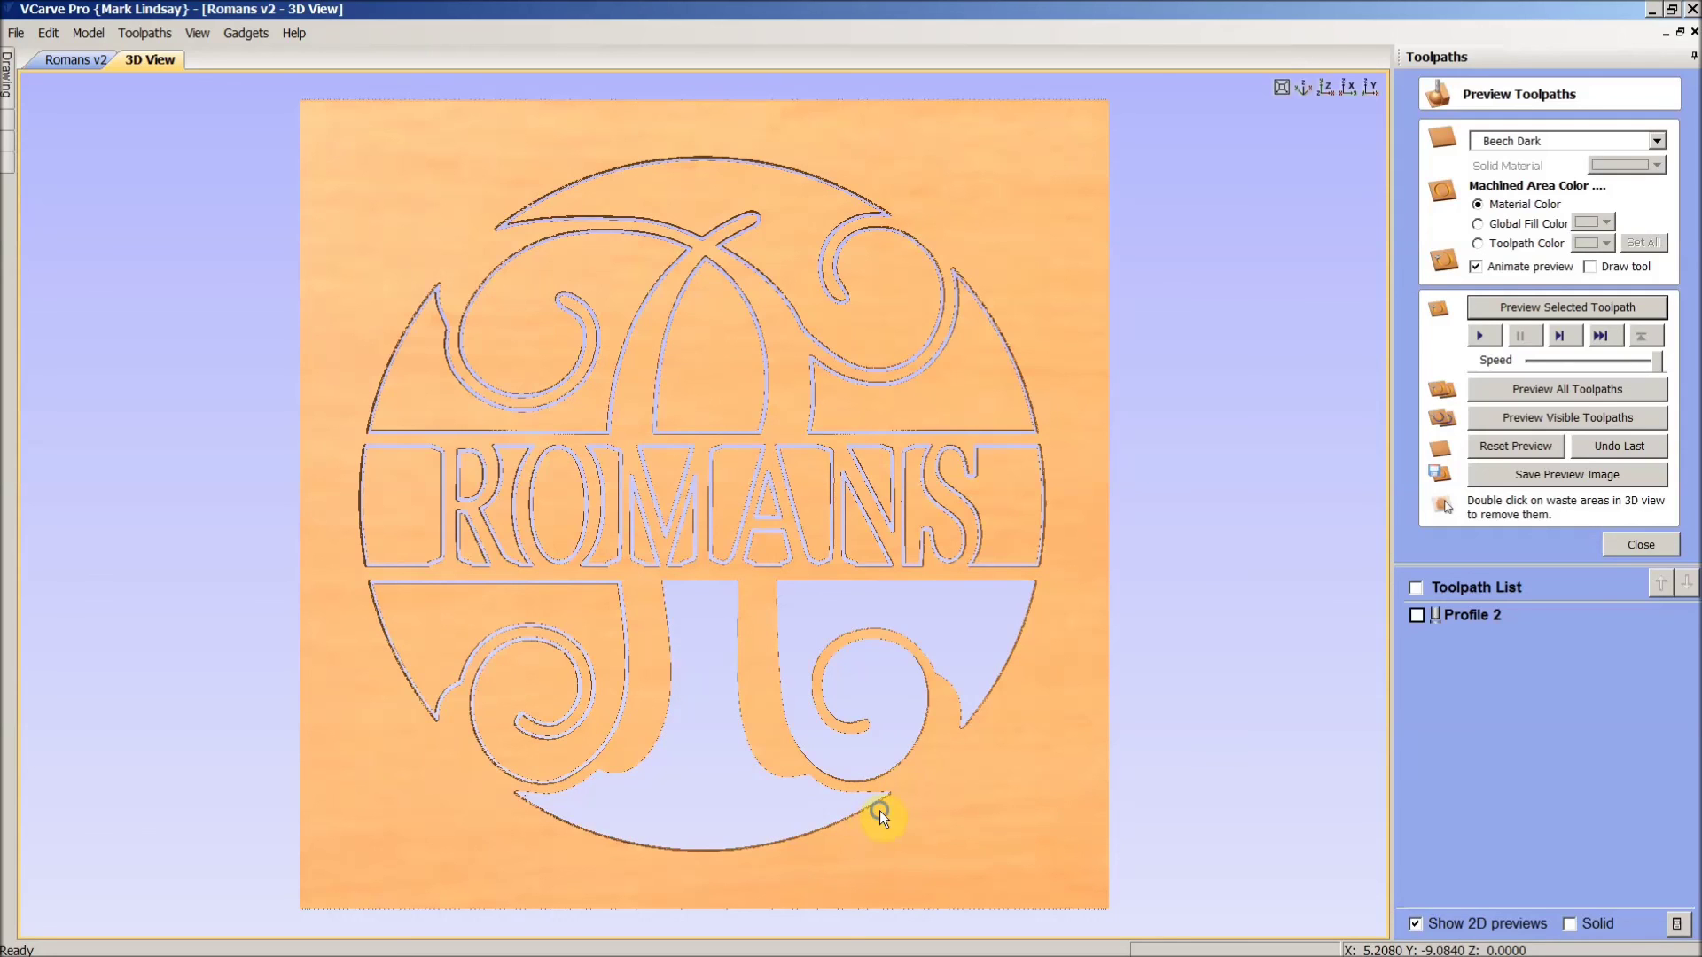
Remove the waste pieces inside the N and around the S from the 3D preview, then show the whole sign from directly above.
scroll(879, 810, up, 2)
scroll(885, 773, up, 3)
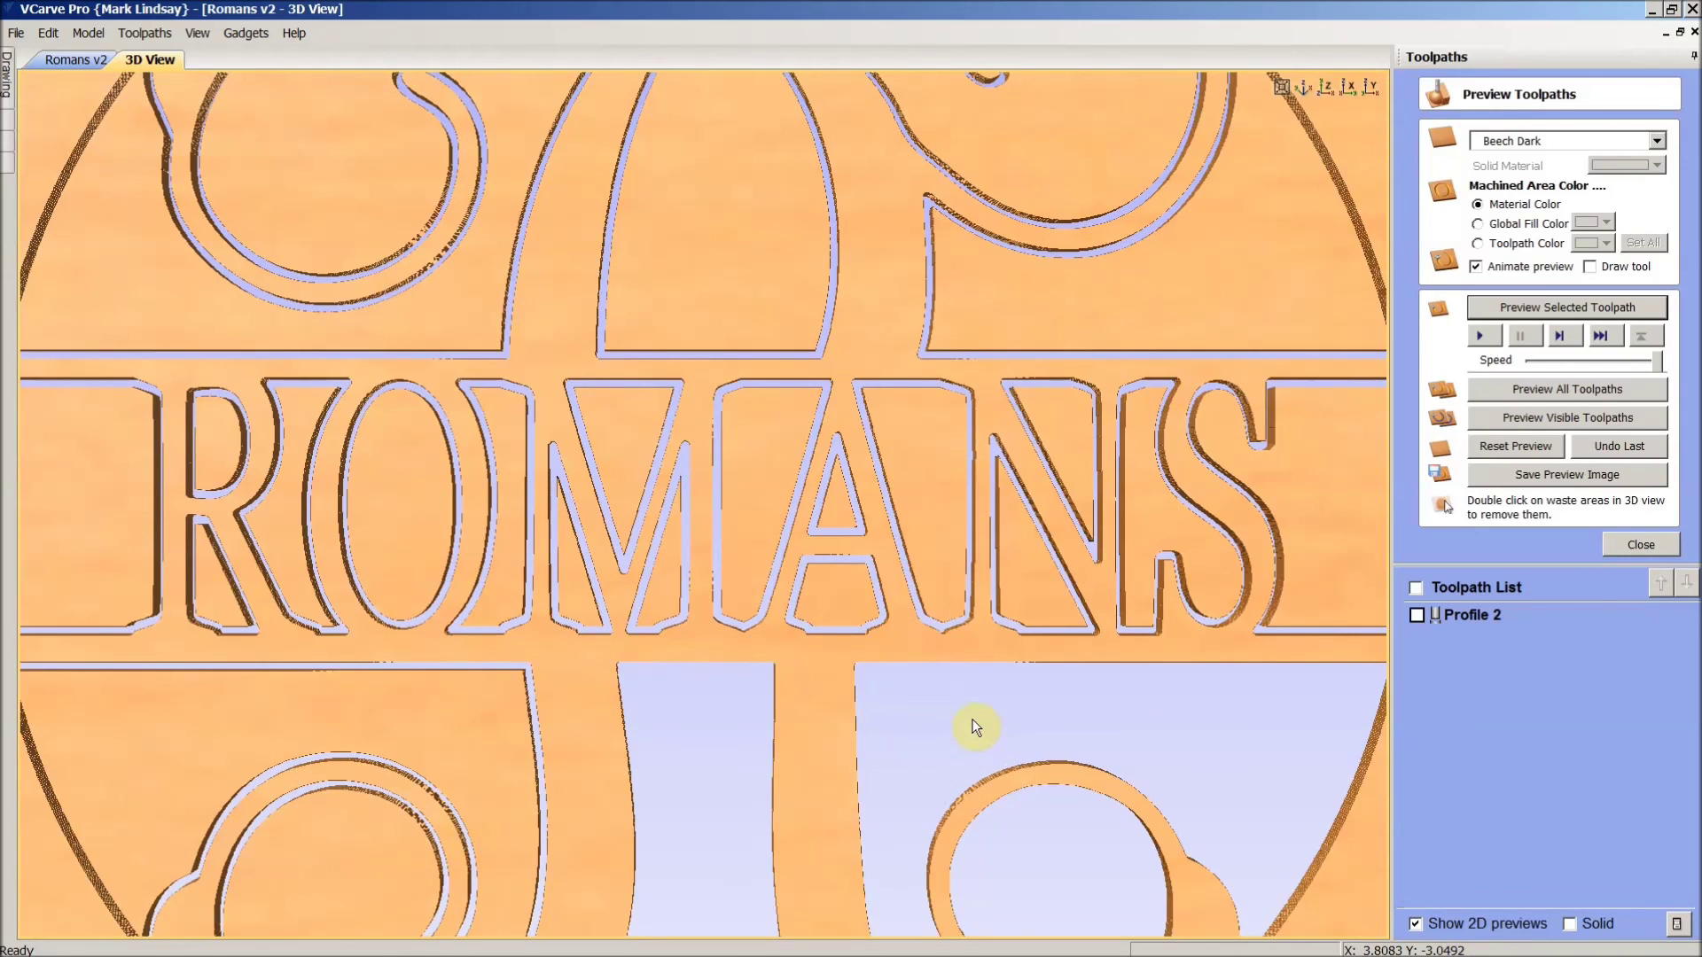
mouse_move(911, 675)
mouse_down()
mouse_move(826, 626)
mouse_move(666, 577)
mouse_move(709, 596)
mouse_up()
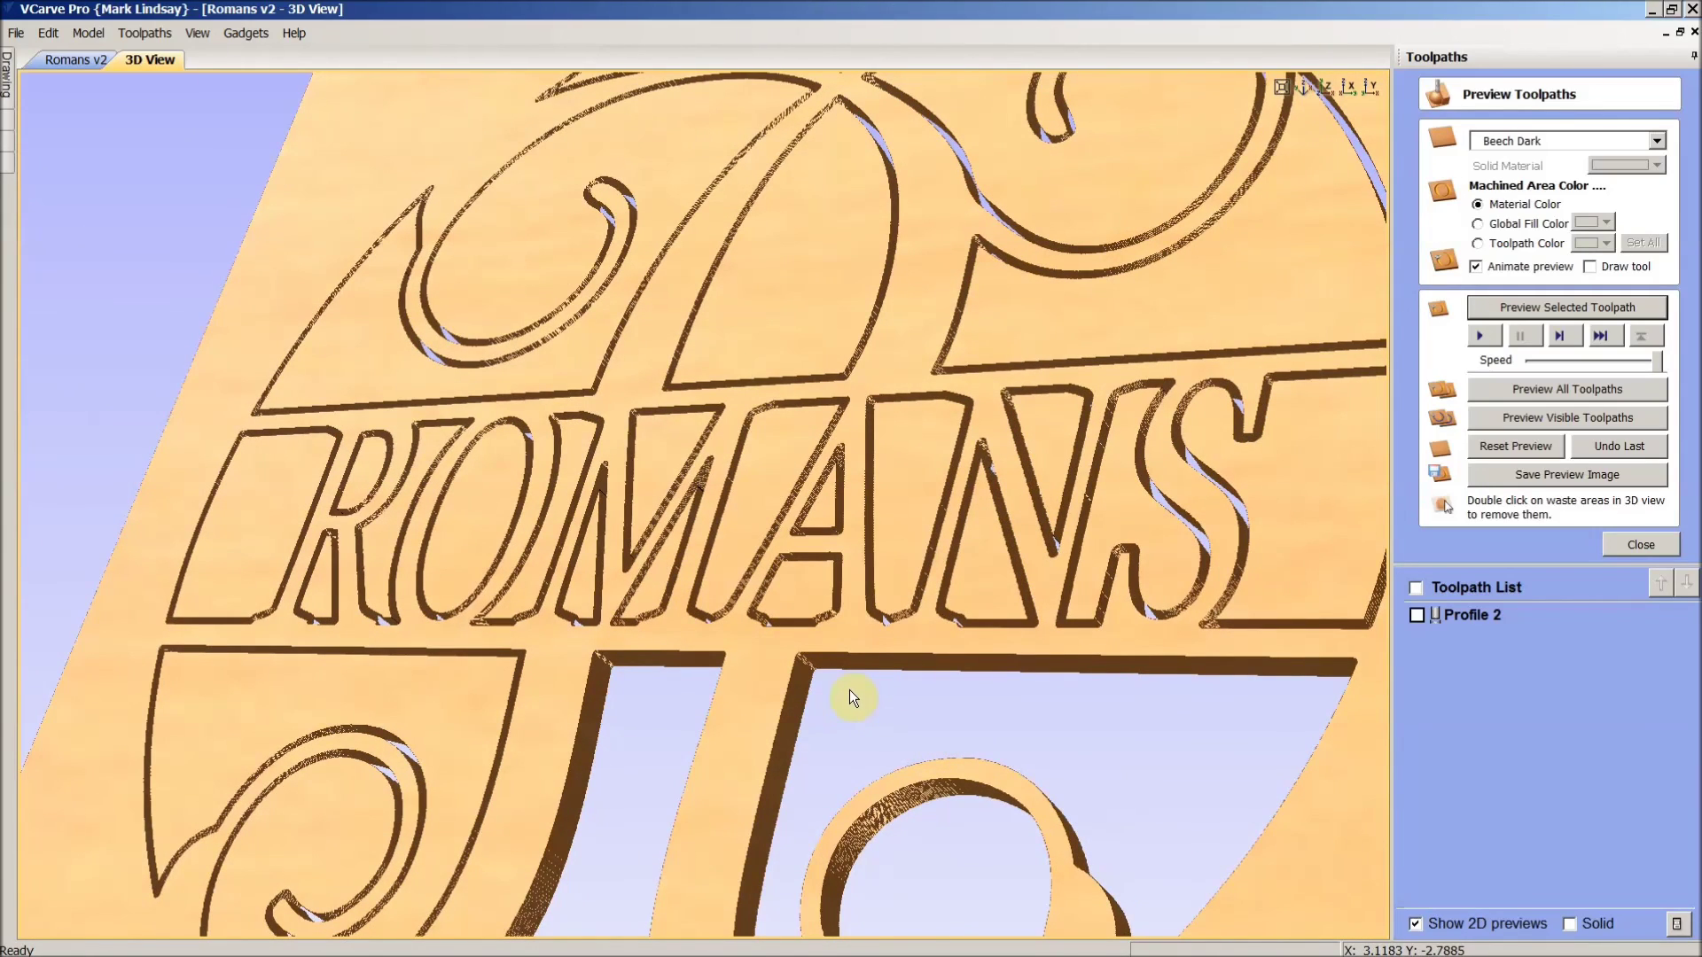
double_click(989, 571)
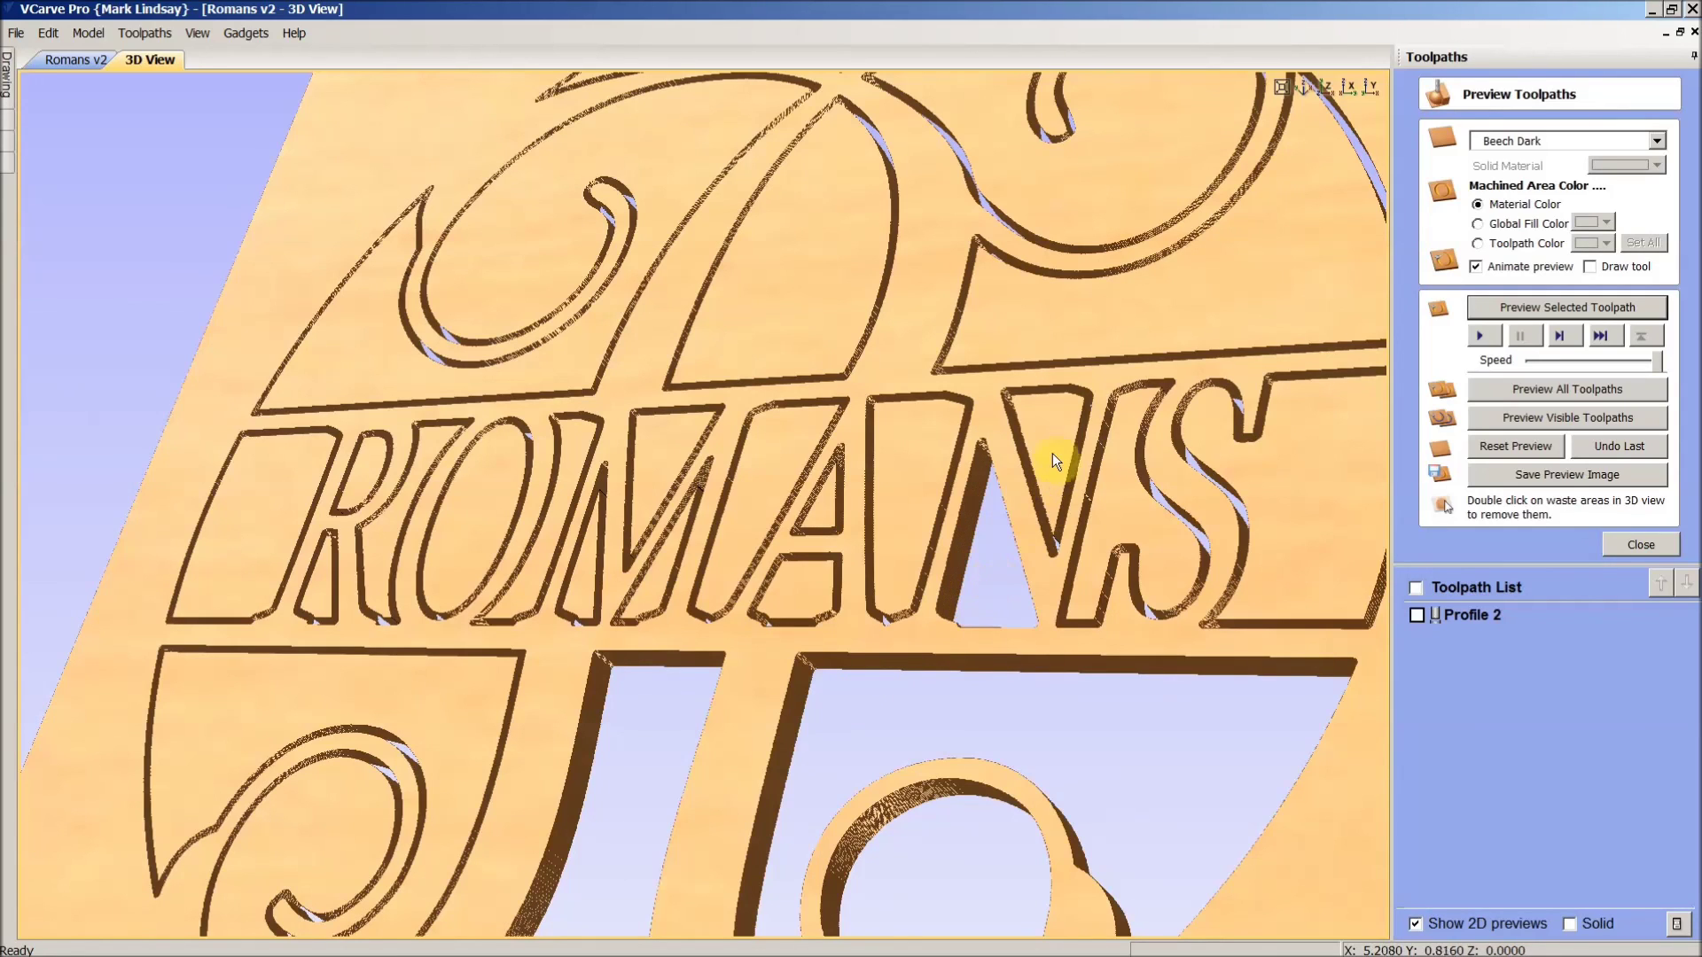
double_click(1120, 496)
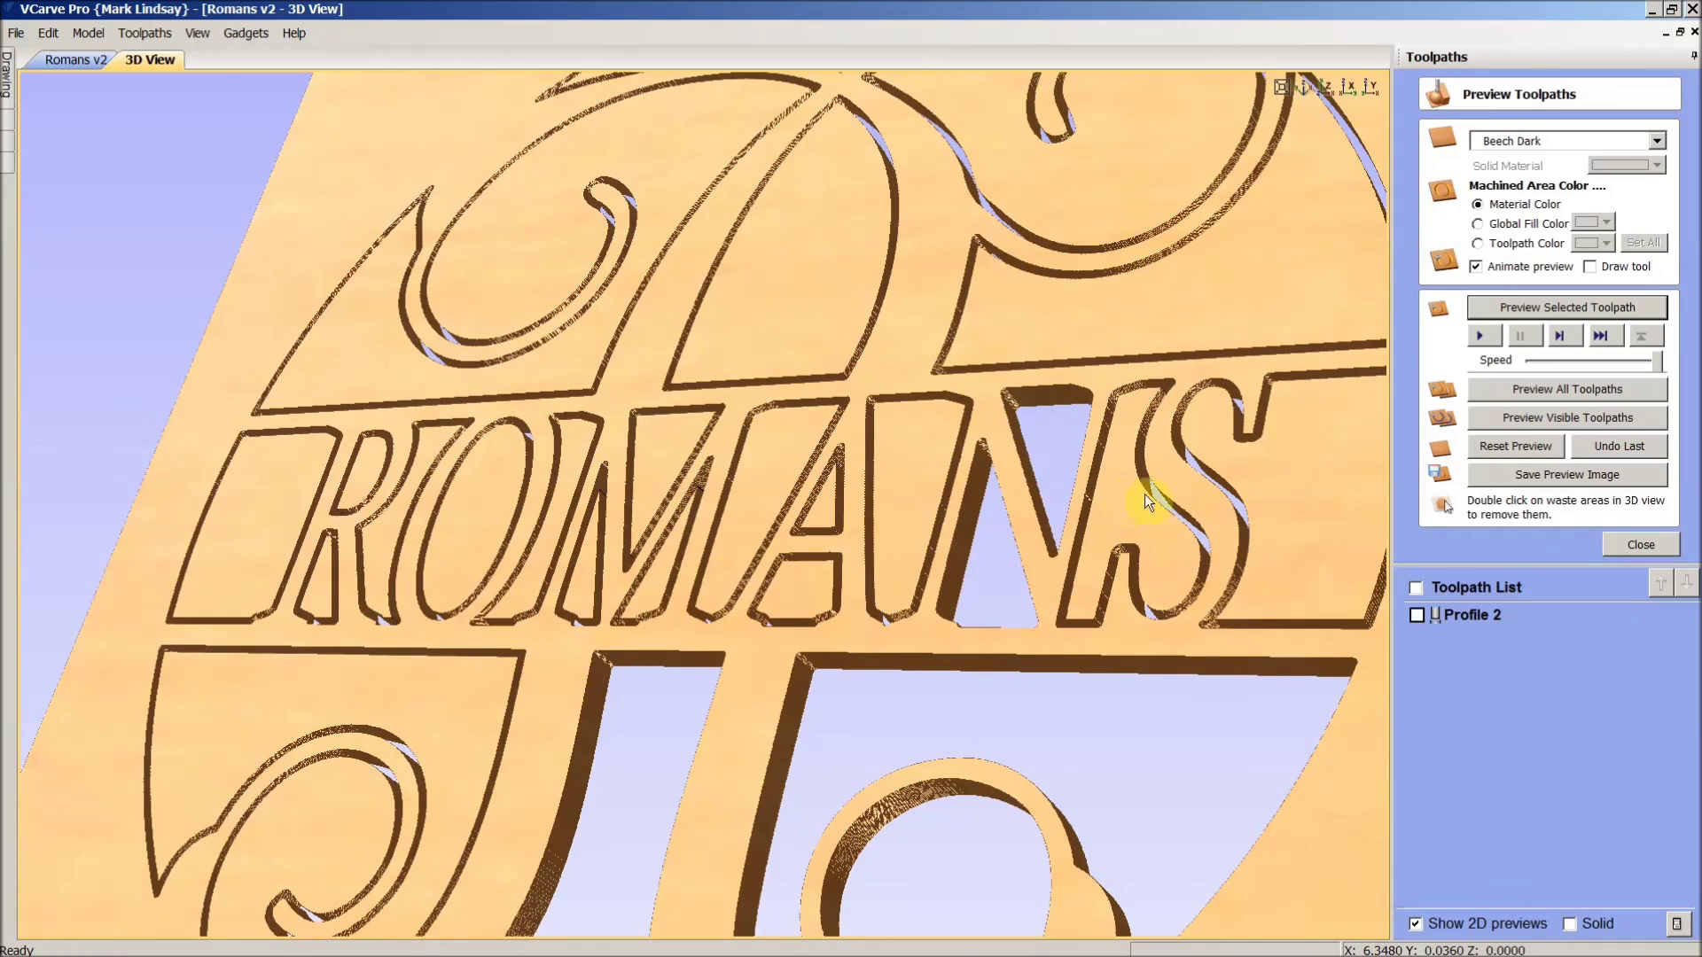
double_click(1326, 483)
scroll(838, 585, down, 2)
scroll(877, 587, down, 3)
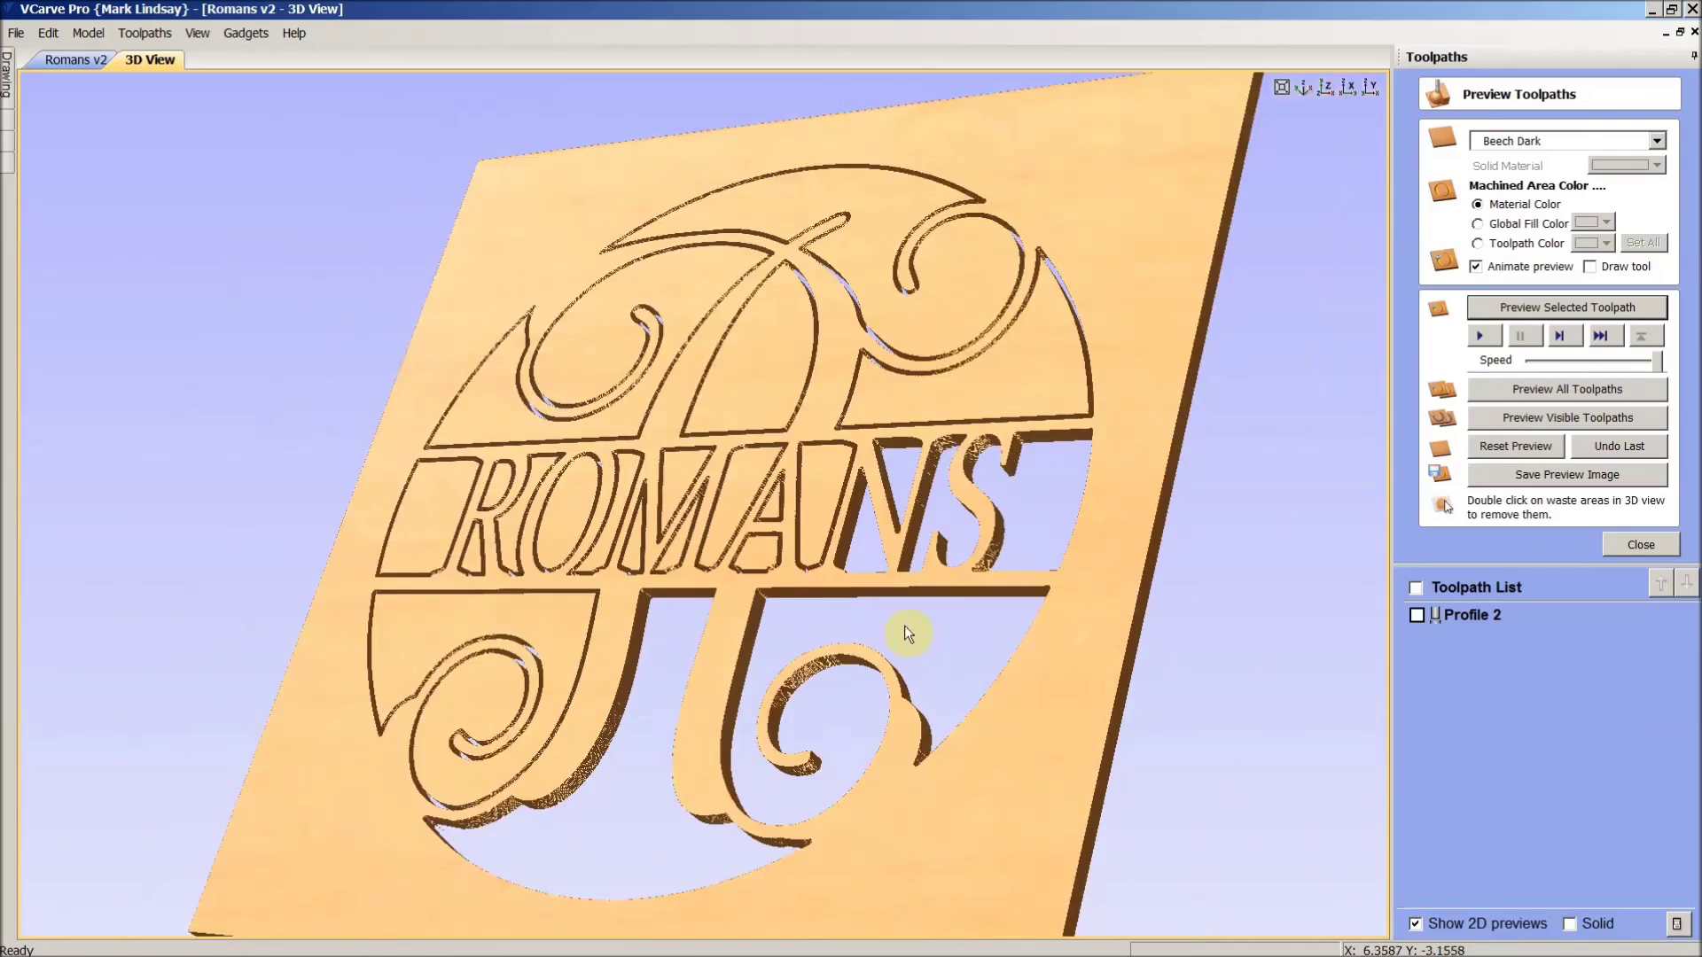
scroll(922, 640, down, 2)
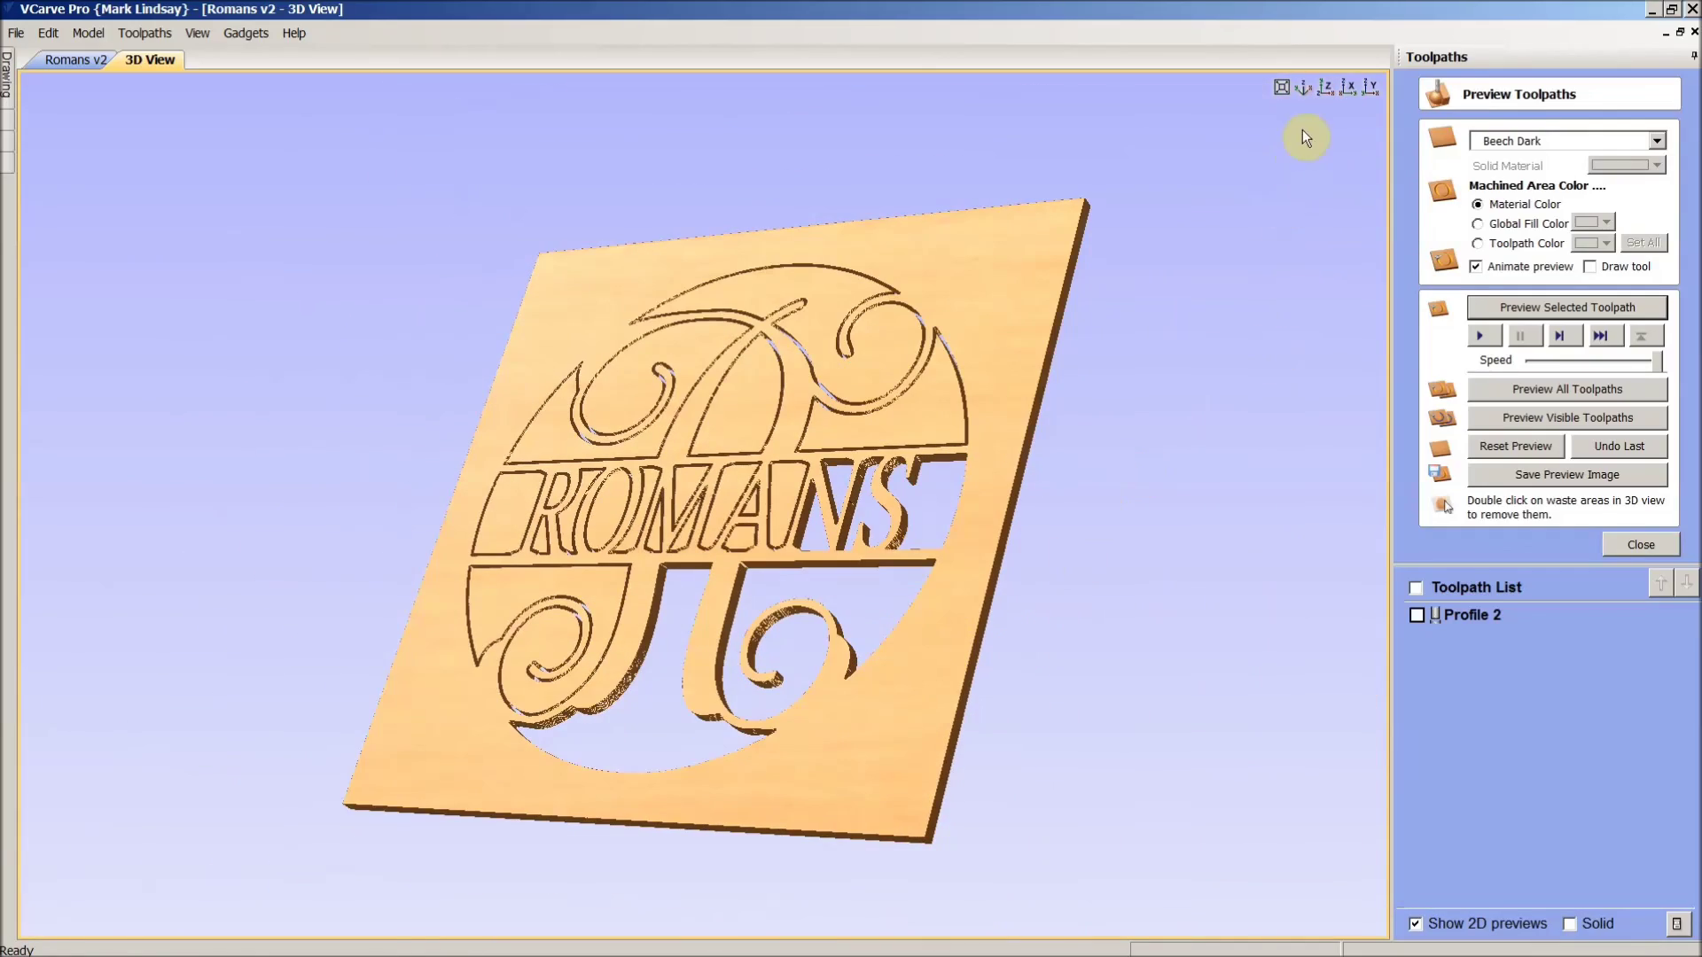
click(1323, 87)
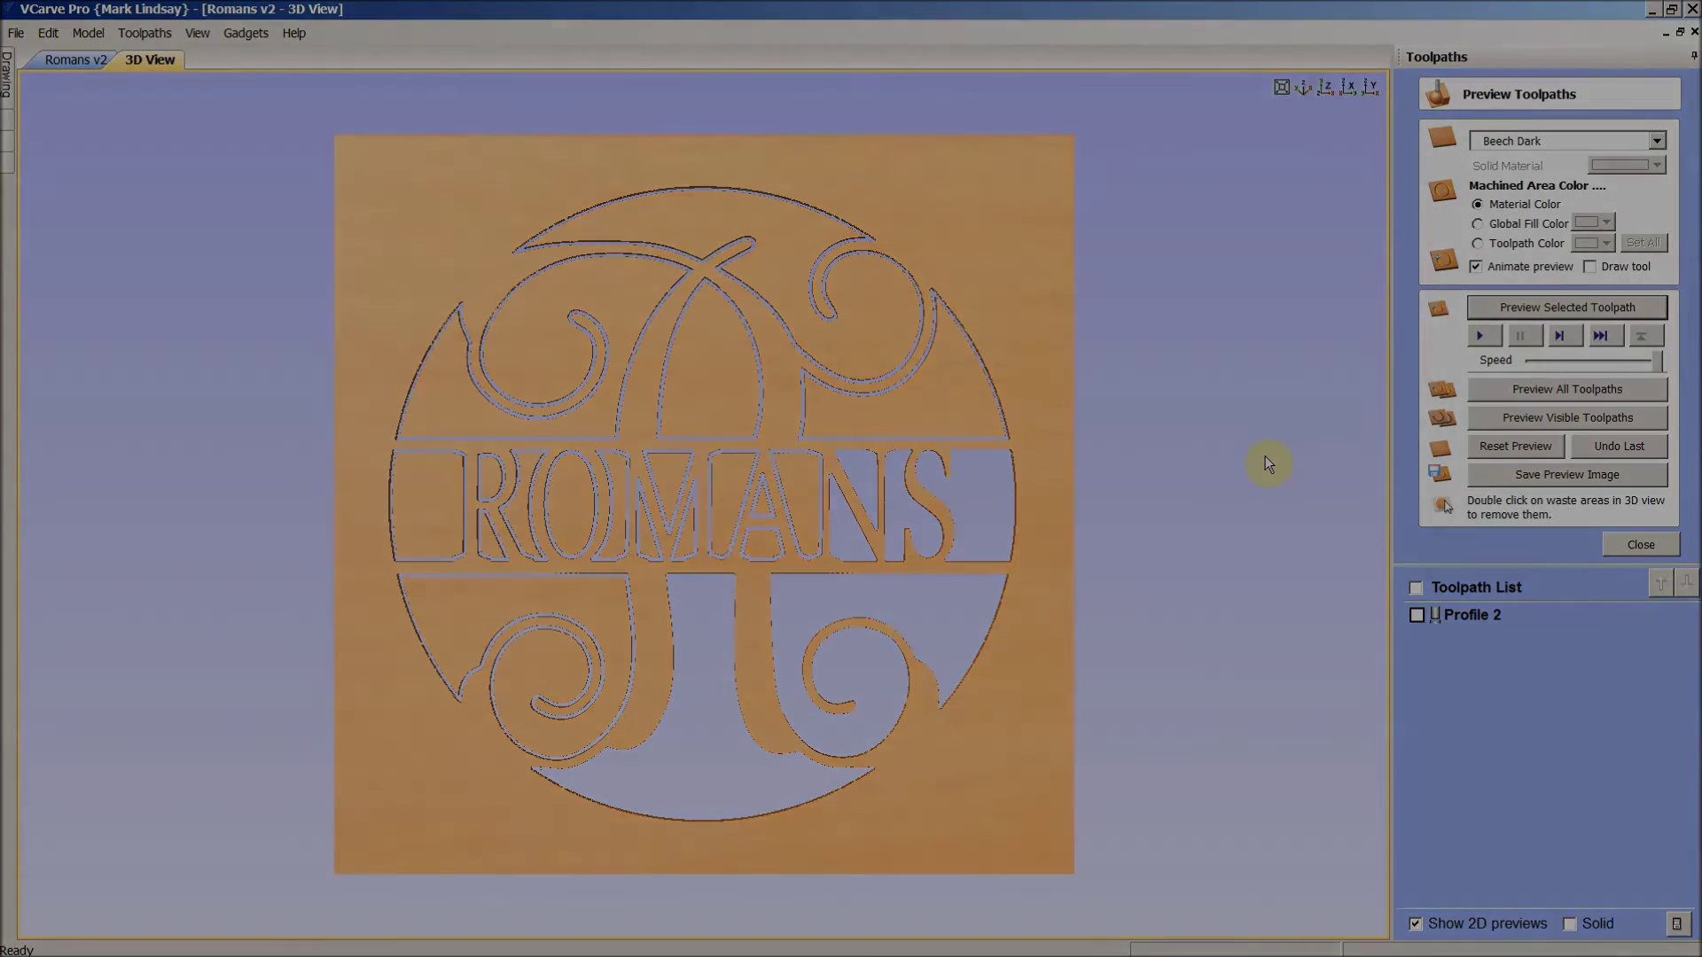